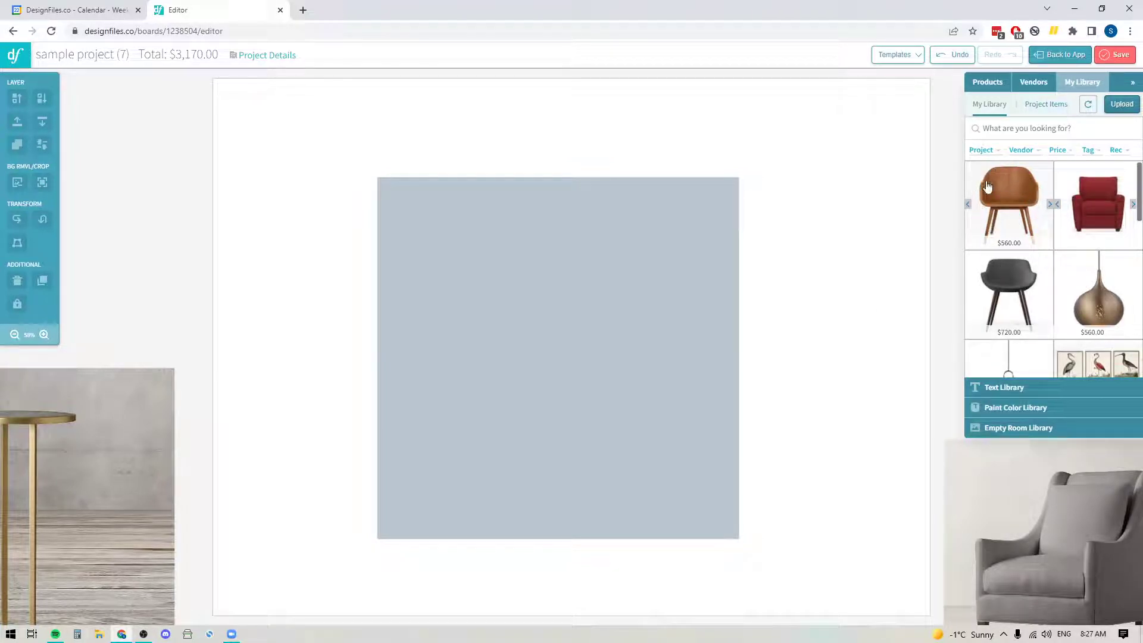
- Place the brown Venice Studio chair from the library on the blue-grey square and shrink it to fit inside
{"action": "left_click_drag", "start_coordinate": [1012, 191], "coordinate": [610, 499]}
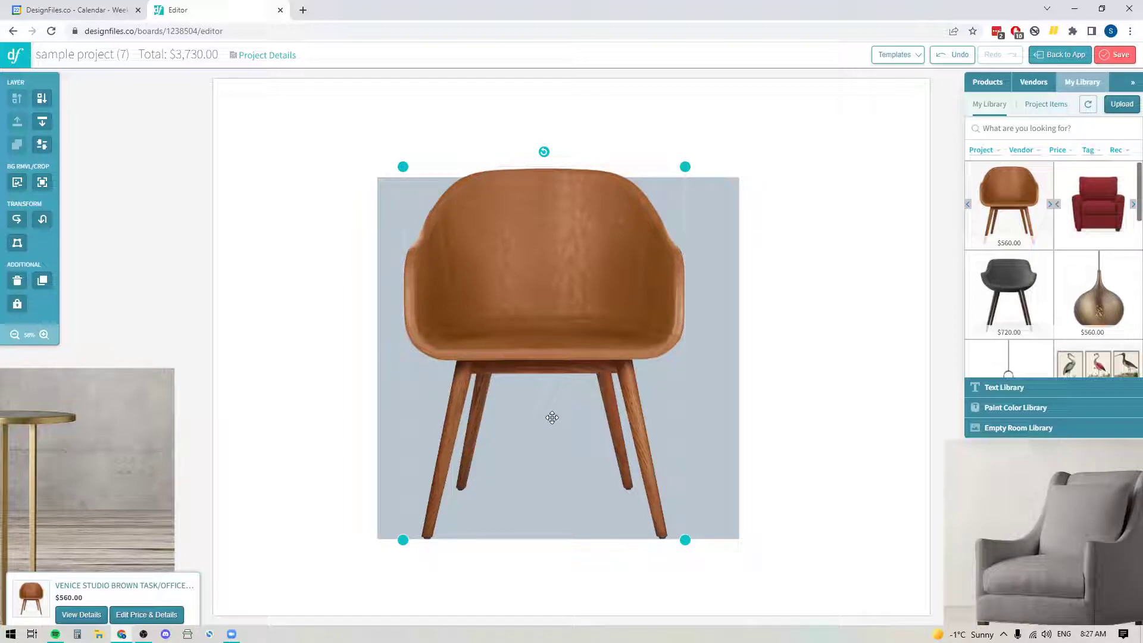
{"action": "left_click_drag", "start_coordinate": [543, 276], "coordinate": [559, 288]}
{"action": "left_click_drag", "start_coordinate": [704, 180], "coordinate": [661, 232]}
{"action": "left_click_drag", "start_coordinate": [618, 274], "coordinate": [634, 243]}
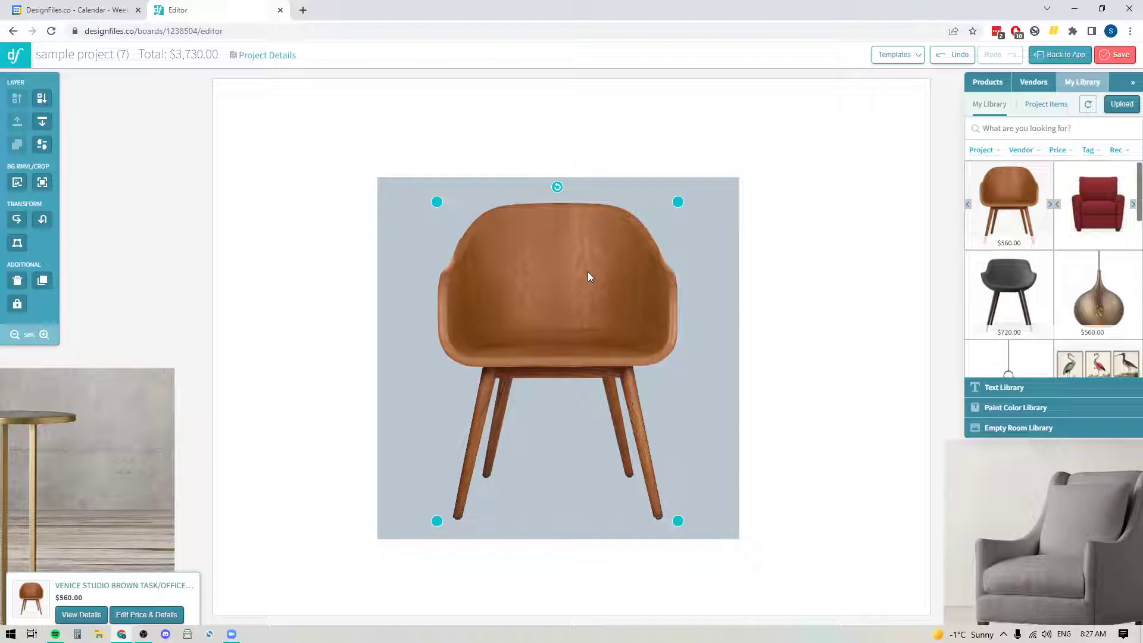
- Replace the brown chair with the Igloo Fabric Upholstered Arm Chair, enlarged and centred on the blue-grey square
{"action": "key", "text": "Delete"}
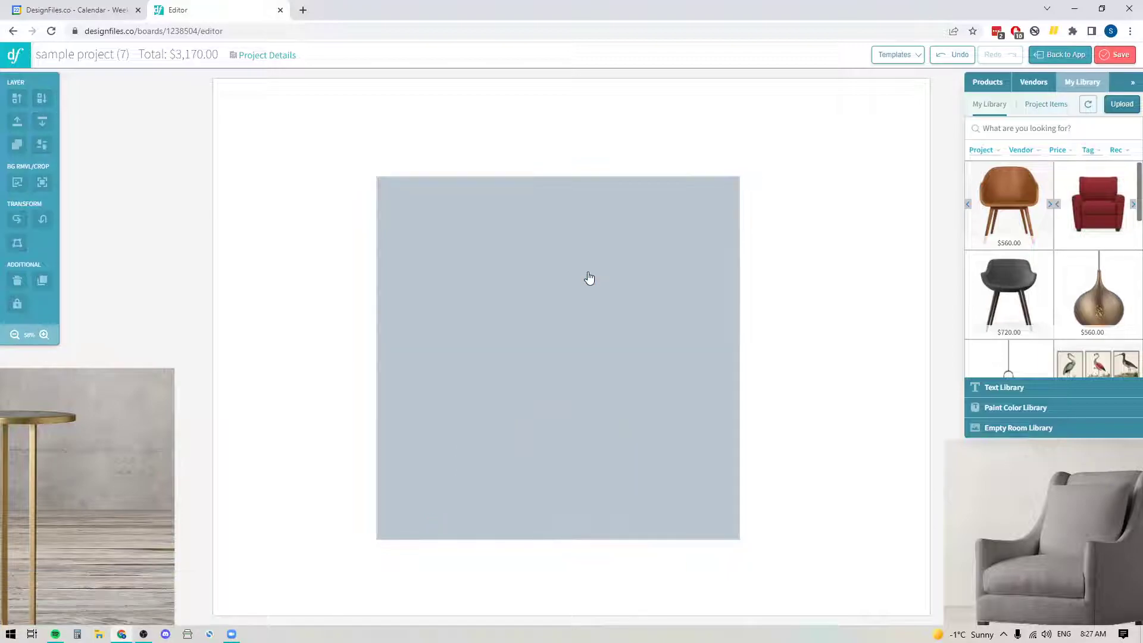
{"action": "left_click_drag", "start_coordinate": [1011, 288], "coordinate": [561, 324]}
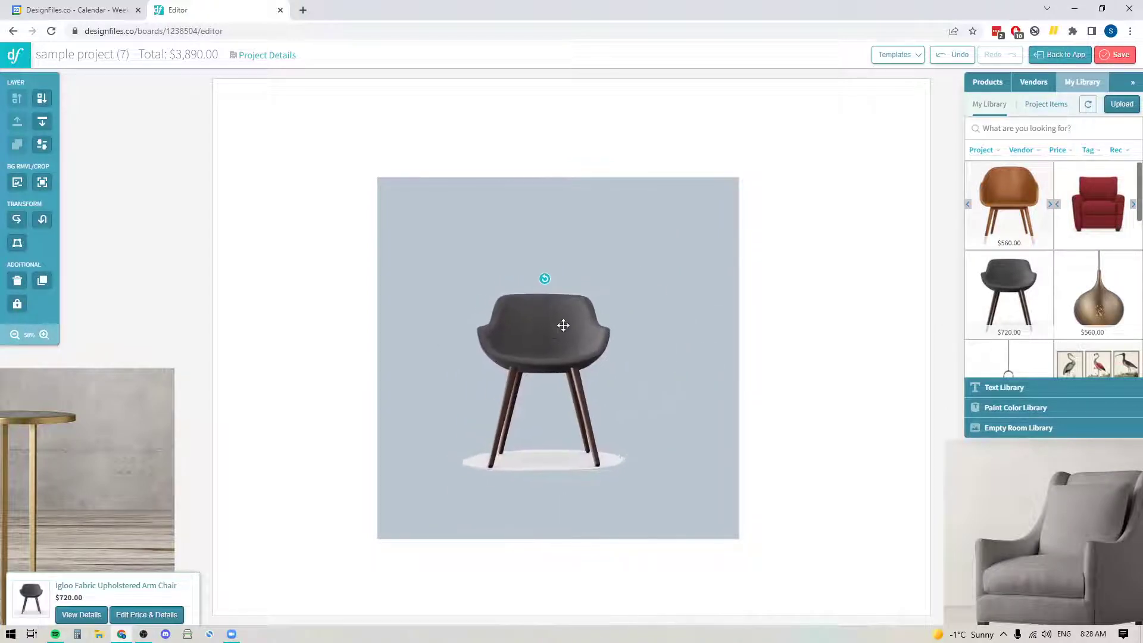
{"action": "left_click_drag", "start_coordinate": [632, 293], "coordinate": [730, 184]}
{"action": "left_click_drag", "start_coordinate": [622, 263], "coordinate": [574, 294]}
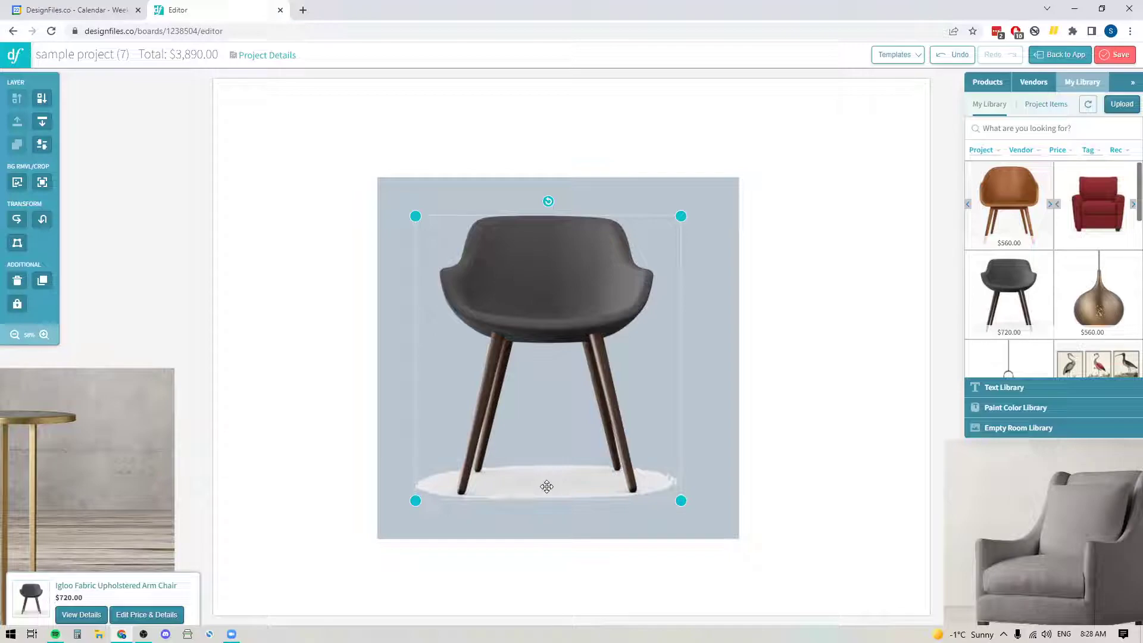
{"action": "left_click_drag", "start_coordinate": [543, 272], "coordinate": [545, 280]}
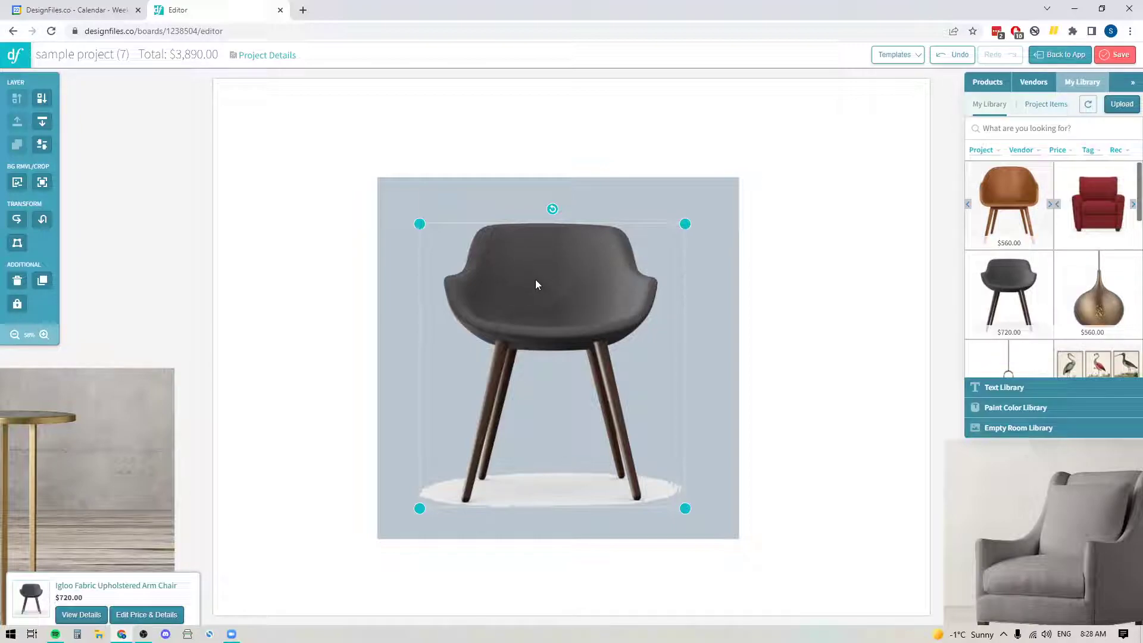
- Remove the Igloo chair's white floor patch with Simple Auto Removal set to 54, and scale the saved cutout down on the square
{"action": "left_click", "coordinate": [16, 184]}
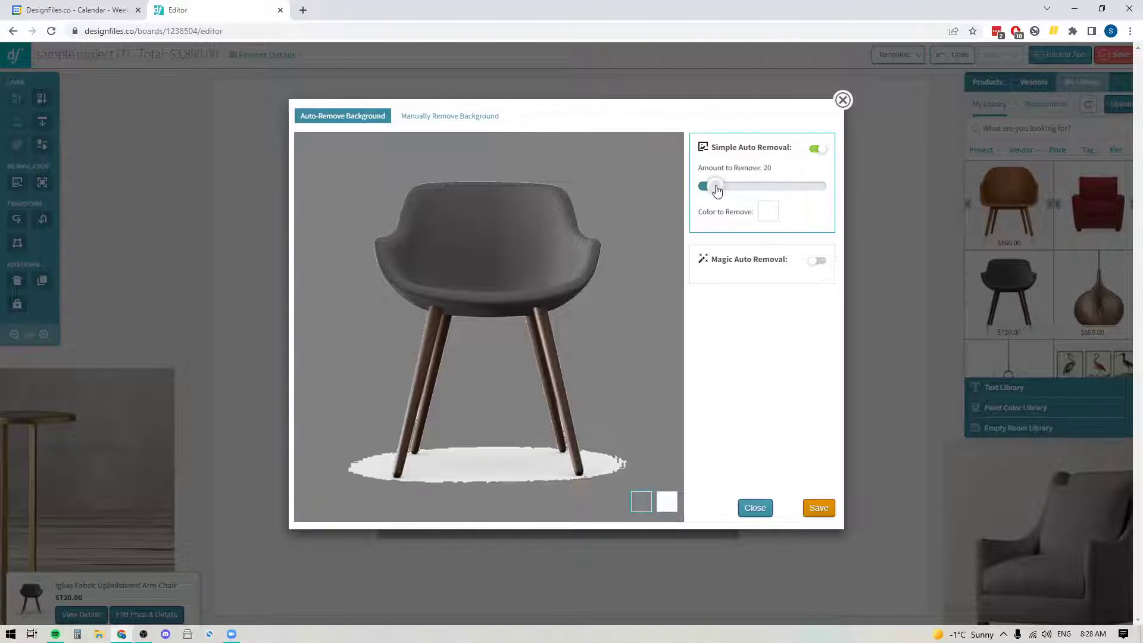
{"action": "mouse_move", "coordinate": [716, 190]}
{"action": "left_mouse_down"}
{"action": "mouse_move", "coordinate": [735, 191]}
{"action": "mouse_move", "coordinate": [695, 193]}
{"action": "mouse_move", "coordinate": [733, 193]}
{"action": "left_mouse_up"}
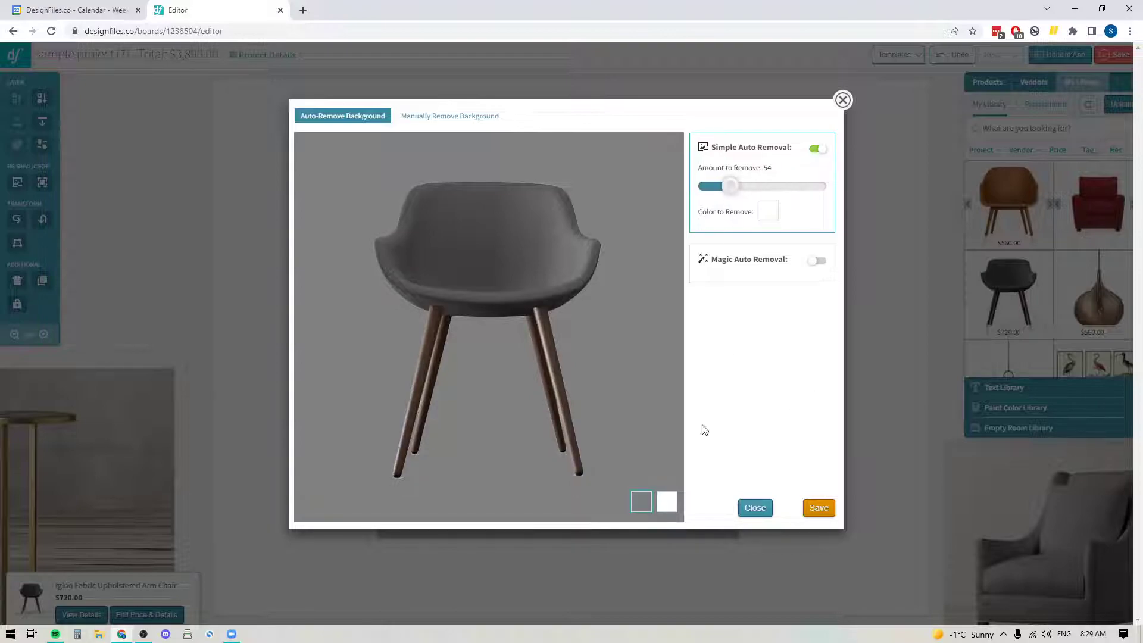
{"action": "left_click", "coordinate": [819, 507]}
{"action": "left_click_drag", "start_coordinate": [521, 308], "coordinate": [562, 291]}
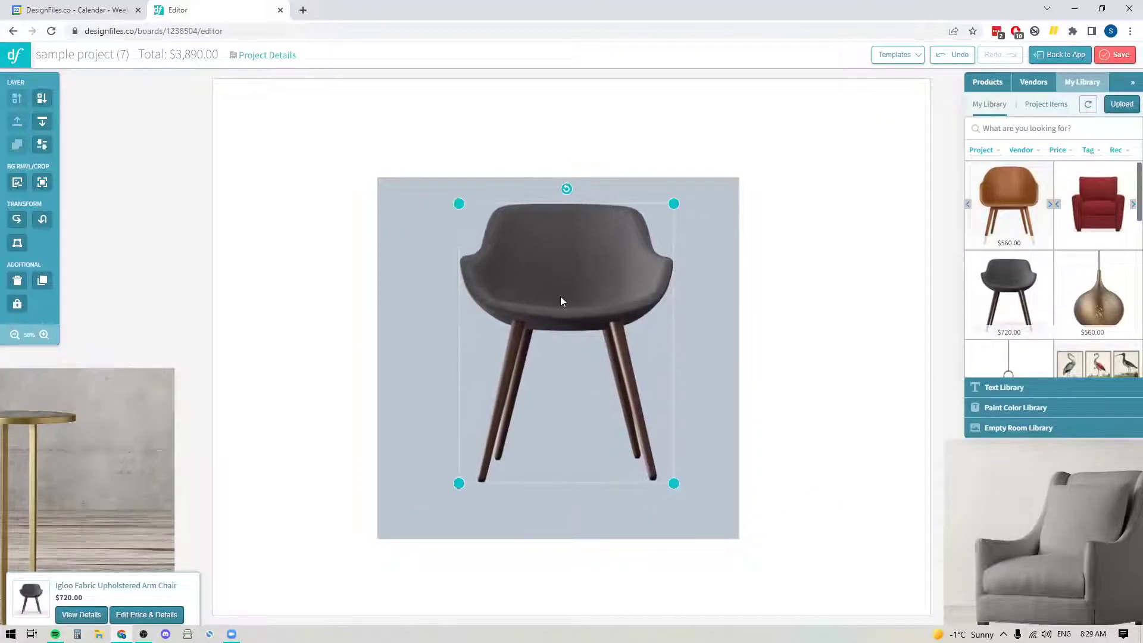
{"action": "left_click_drag", "start_coordinate": [675, 203], "coordinate": [630, 260]}
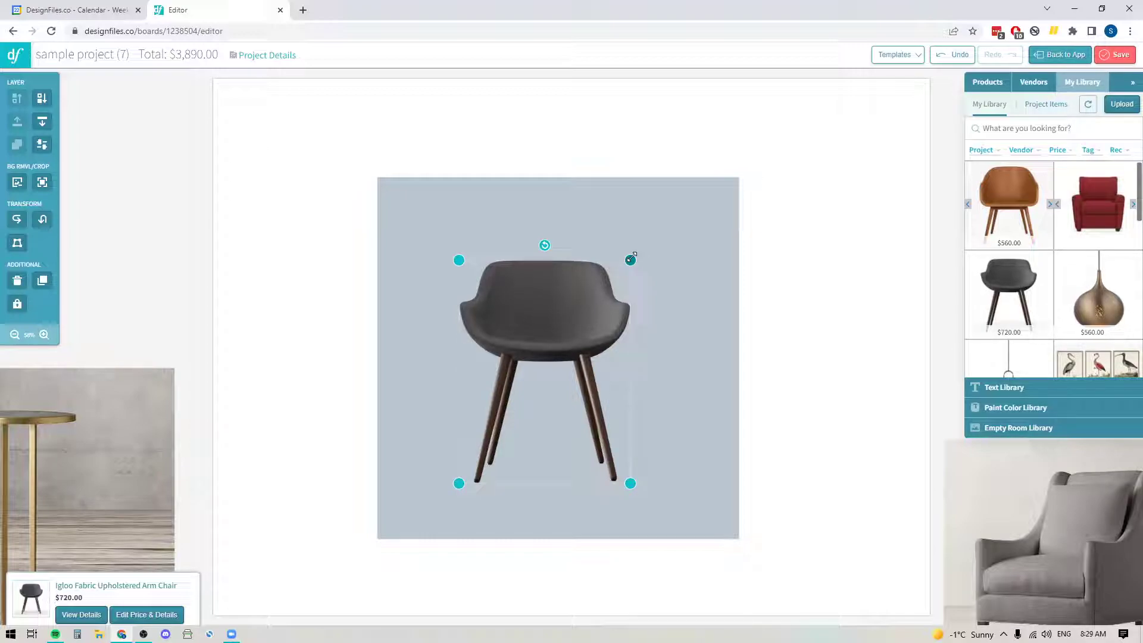
- Replace the Igloo chair with the Ankara Natural Cane Chair from the library, centred over the blue-grey square
{"action": "key", "text": "Delete"}
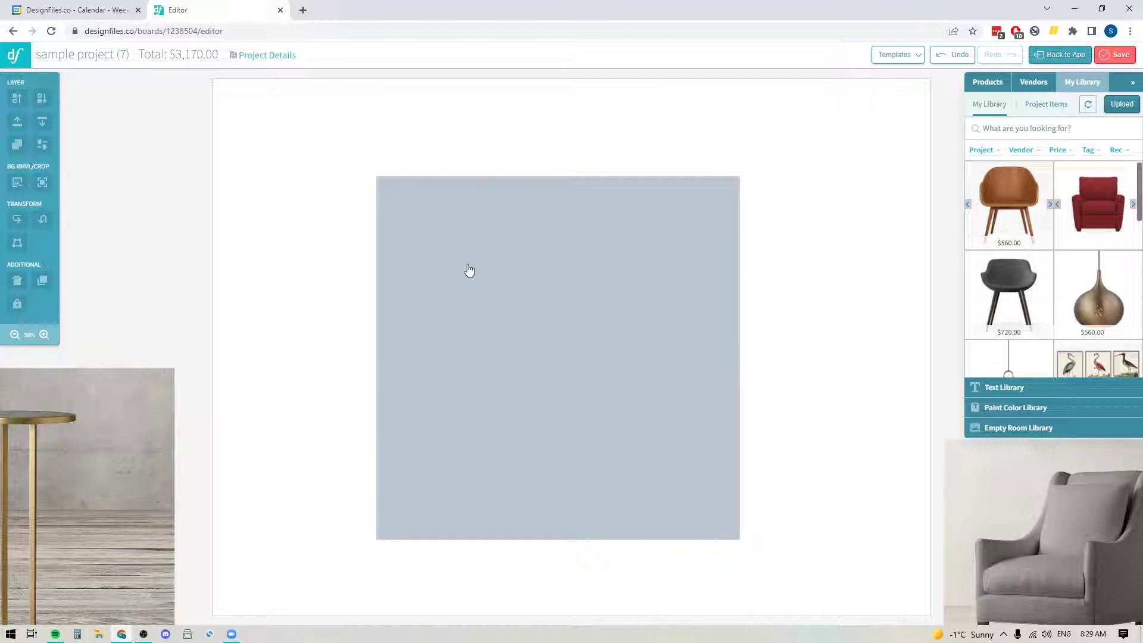
{"action": "scroll", "coordinate": [1061, 269], "scroll_direction": "down", "scroll_amount": 3}
{"action": "scroll", "coordinate": [1060, 269], "scroll_direction": "down", "scroll_amount": 10}
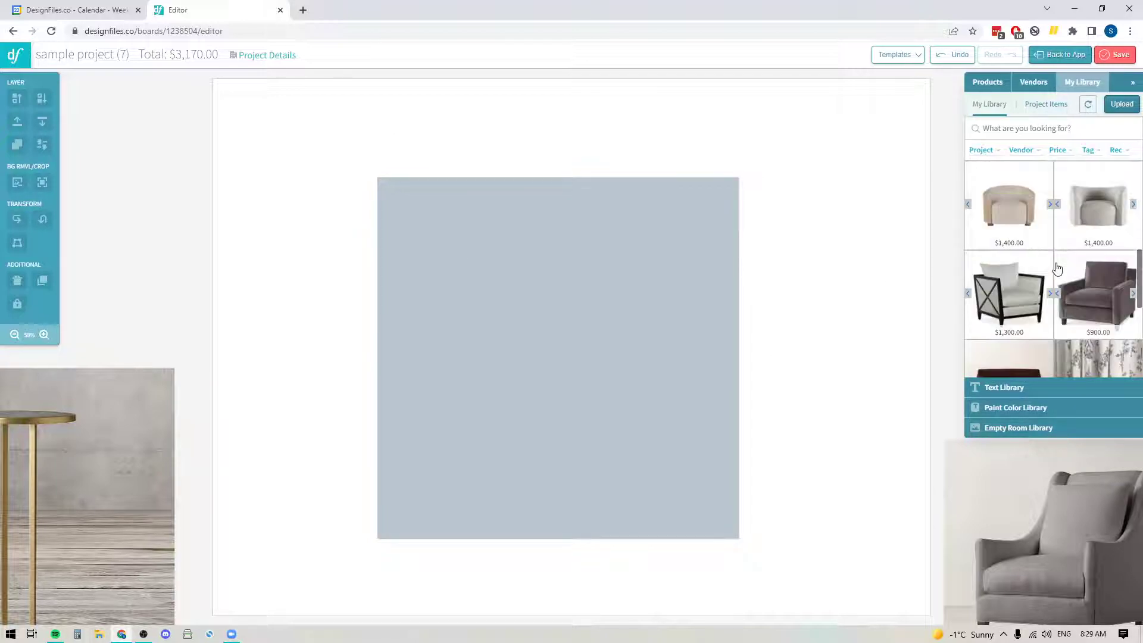
{"action": "scroll", "coordinate": [1058, 269], "scroll_direction": "down", "scroll_amount": 5}
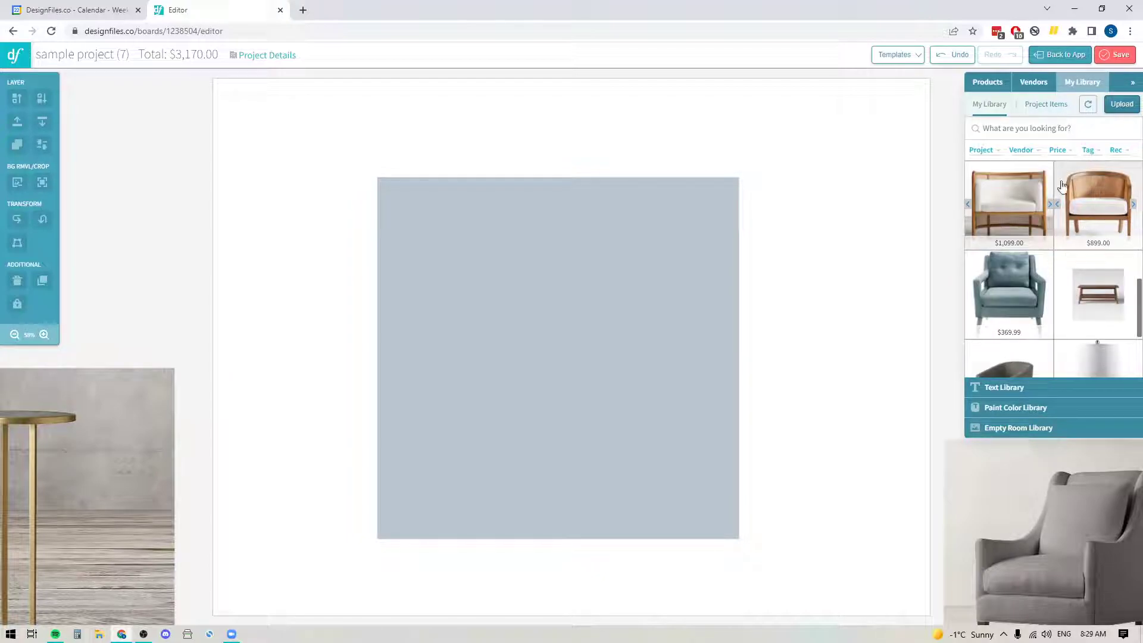
{"action": "left_click_drag", "start_coordinate": [1097, 205], "coordinate": [840, 283]}
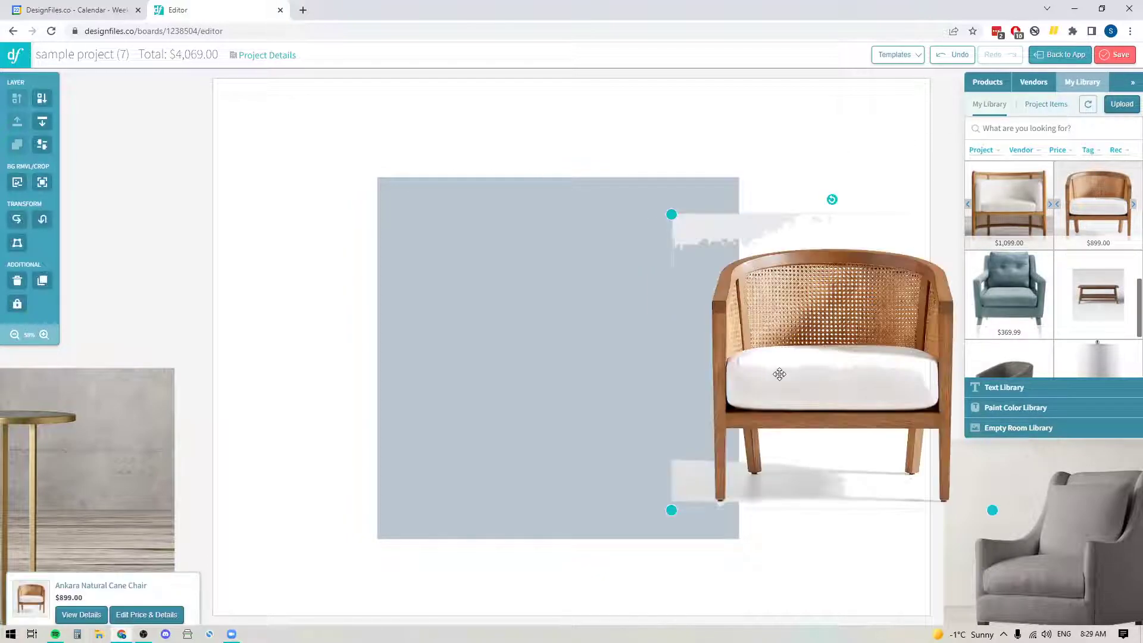
{"action": "left_click_drag", "start_coordinate": [789, 380], "coordinate": [608, 386]}
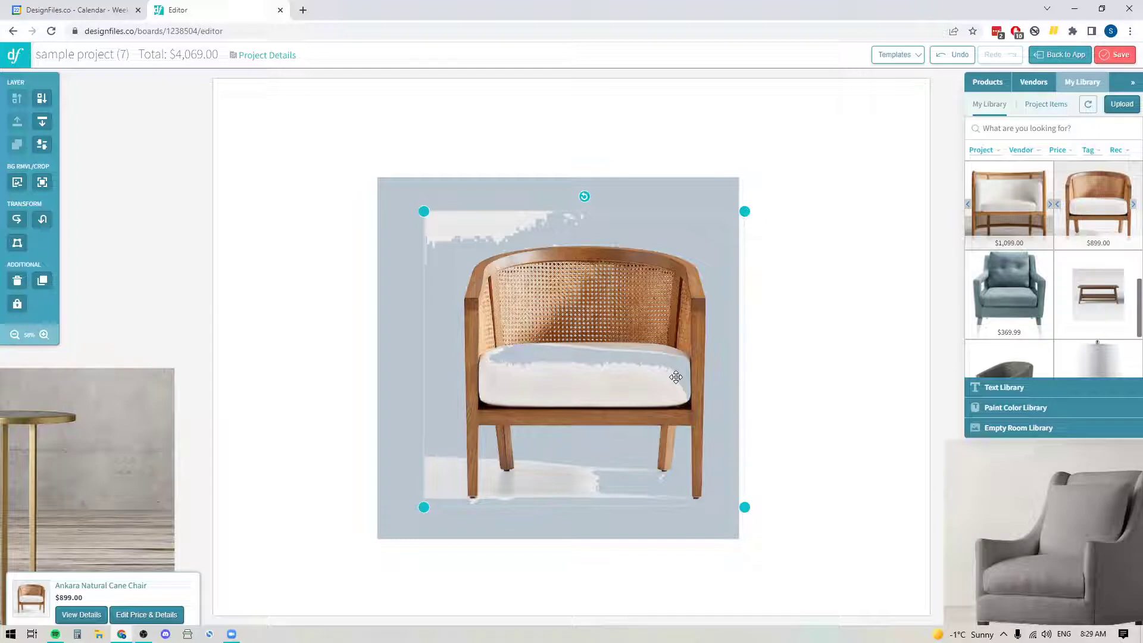
{"action": "mouse_move", "coordinate": [589, 314]}
{"action": "left_mouse_down"}
{"action": "mouse_move", "coordinate": [593, 300]}
{"action": "mouse_move", "coordinate": [582, 301]}
{"action": "left_mouse_up"}
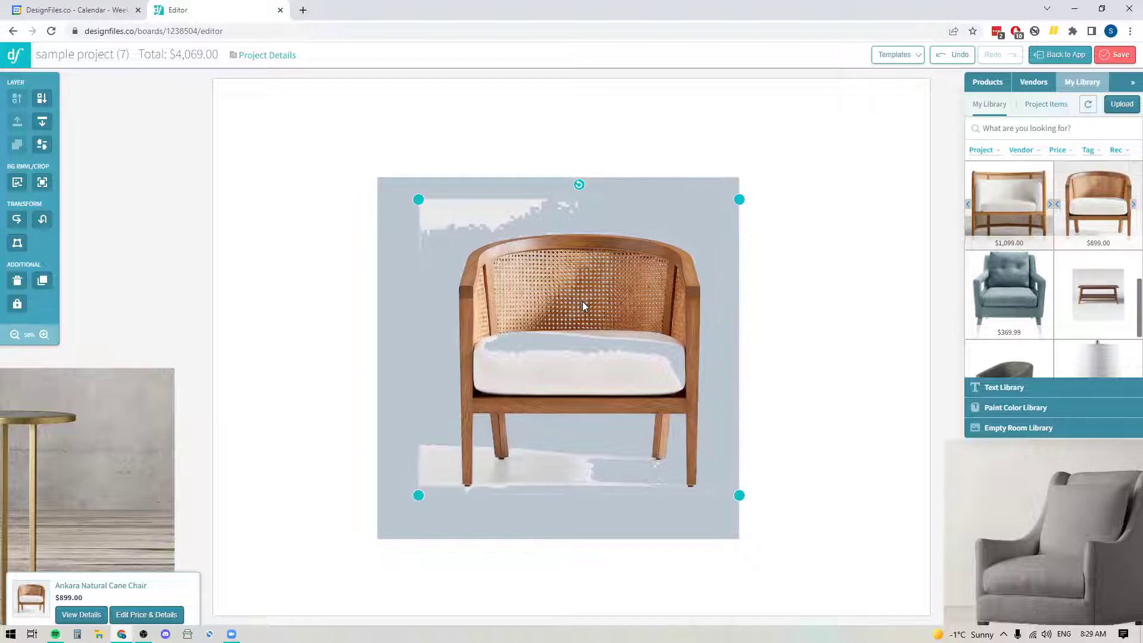
- Open manual background removal for the cane chair and enlarge its image to 175%
{"action": "left_click", "coordinate": [18, 182]}
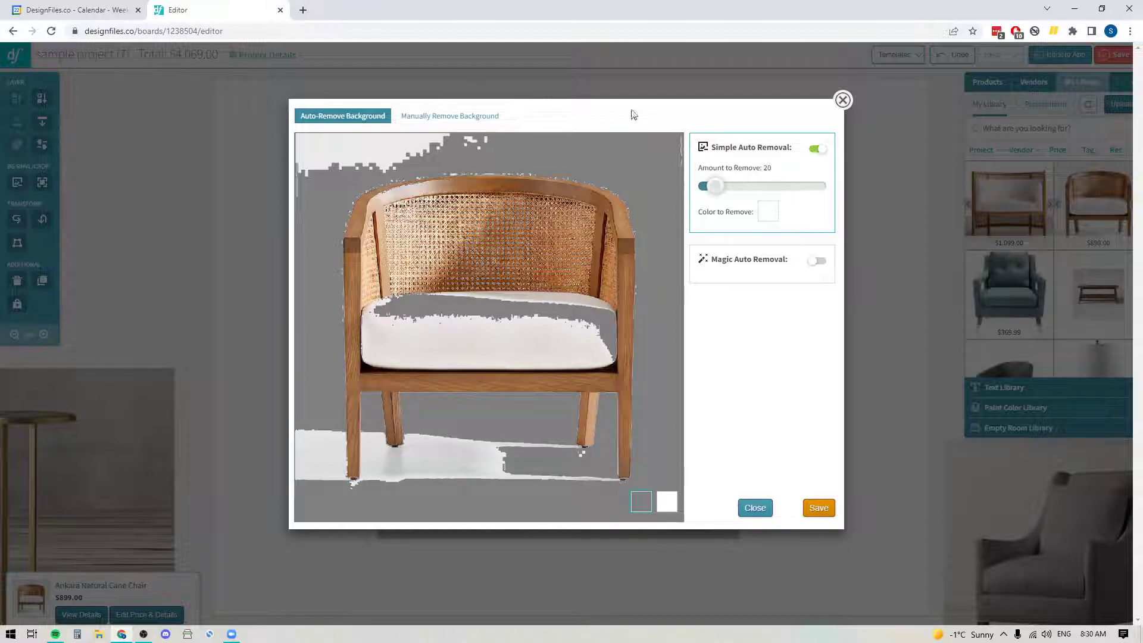
{"action": "left_click", "coordinate": [445, 122]}
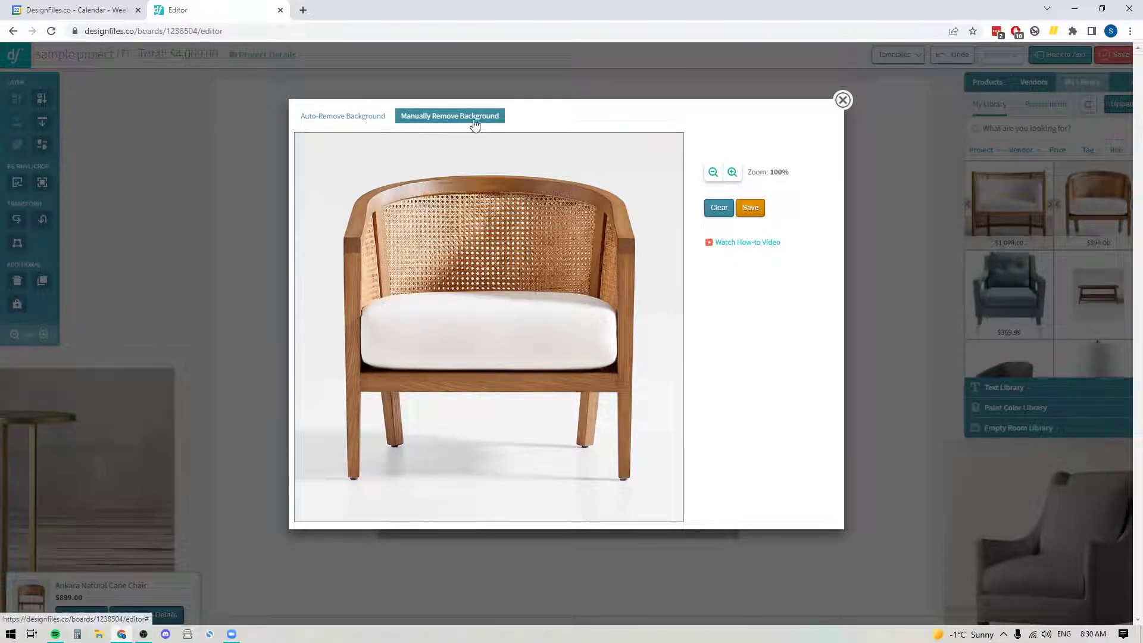
{"action": "left_click", "coordinate": [733, 173]}
{"action": "left_click", "coordinate": [733, 173]}
{"action": "left_click", "coordinate": [733, 173]}
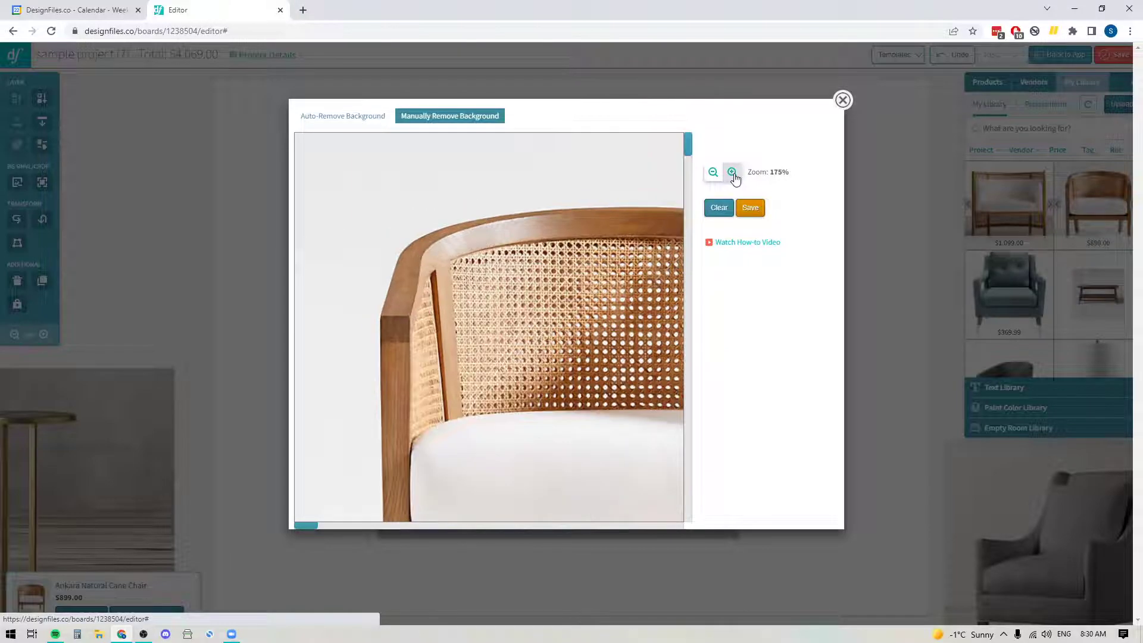
- Outline the chair's left front leg from the armrest corner down around the foot and up to the seat rail
{"action": "left_click_drag", "start_coordinate": [688, 145], "coordinate": [693, 315]}
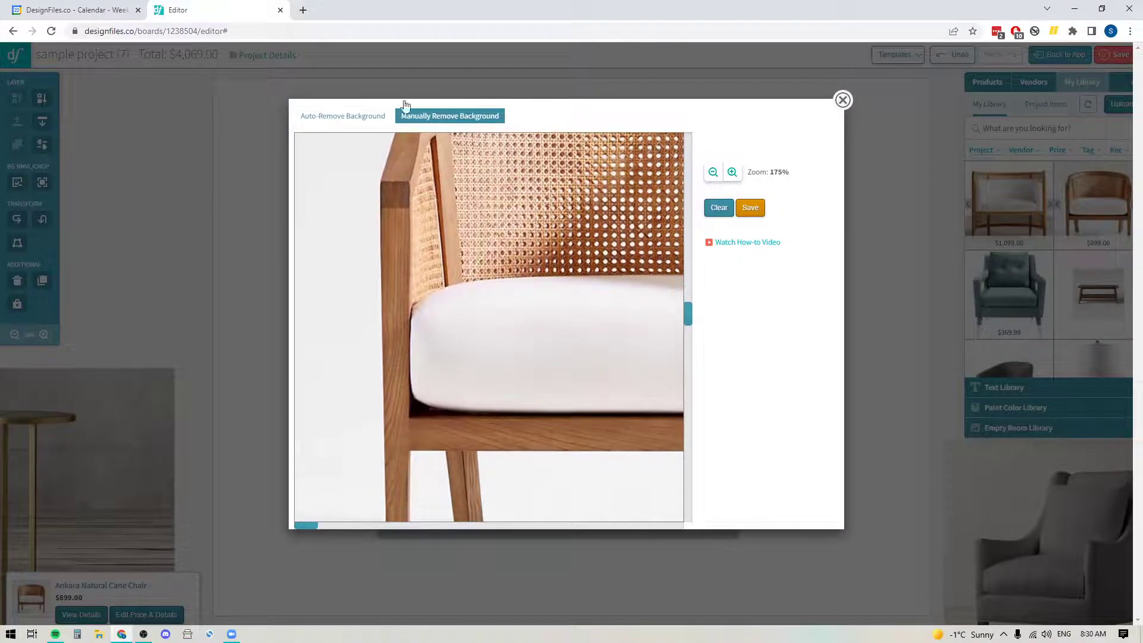
{"action": "left_click", "coordinate": [381, 182]}
{"action": "left_click", "coordinate": [385, 517]}
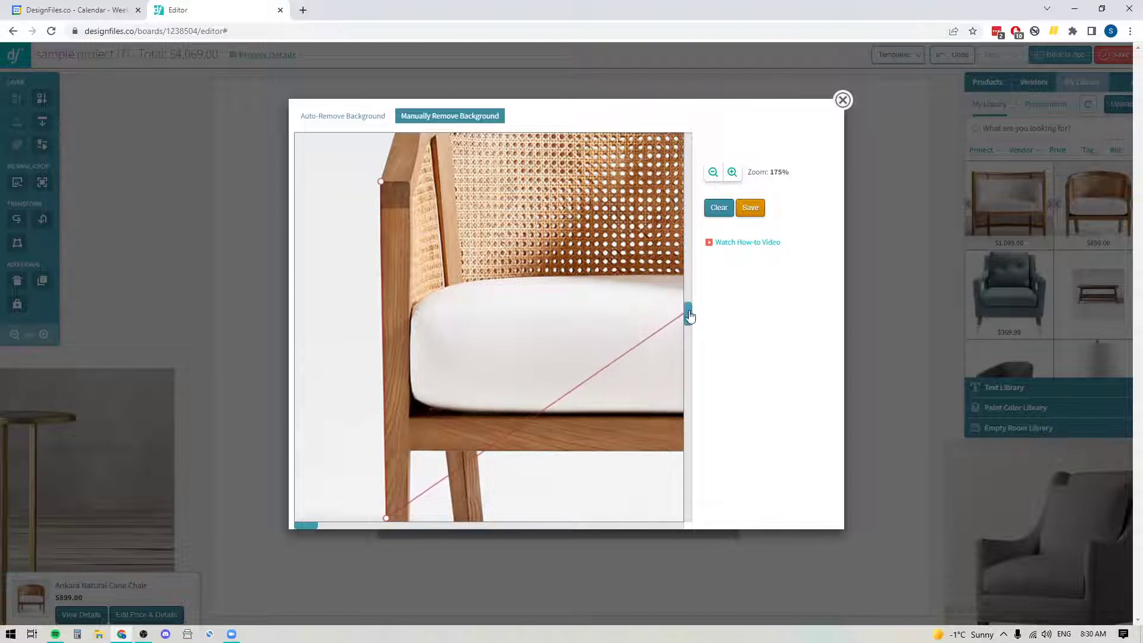
{"action": "left_click_drag", "start_coordinate": [689, 315], "coordinate": [692, 511]}
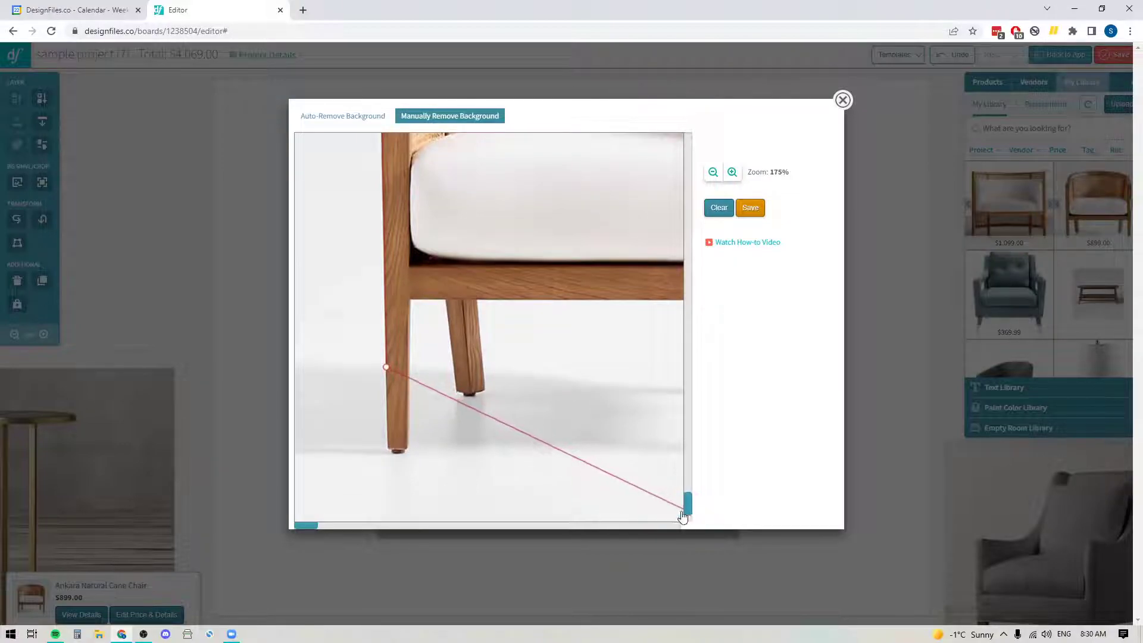
{"action": "left_click", "coordinate": [407, 448]}
{"action": "left_click", "coordinate": [408, 300]}
- Continue the cutout outline around the left back leg, returning to the underside of the seat rail
{"action": "left_click", "coordinate": [446, 301]}
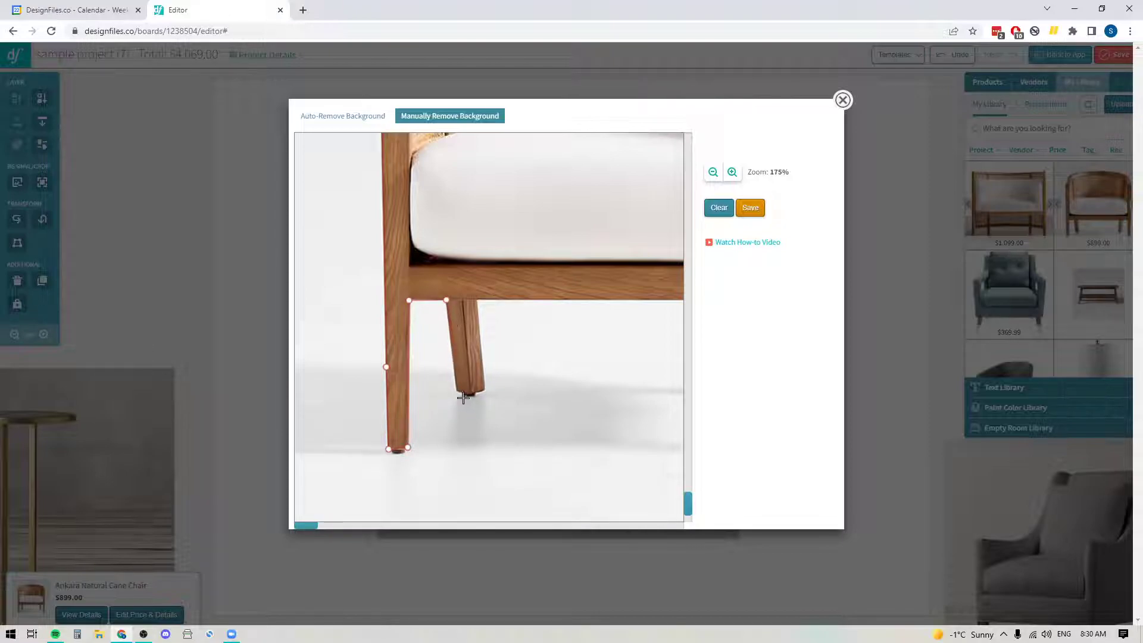
{"action": "left_click", "coordinate": [457, 391]}
{"action": "left_click", "coordinate": [485, 388]}
{"action": "left_click", "coordinate": [476, 299]}
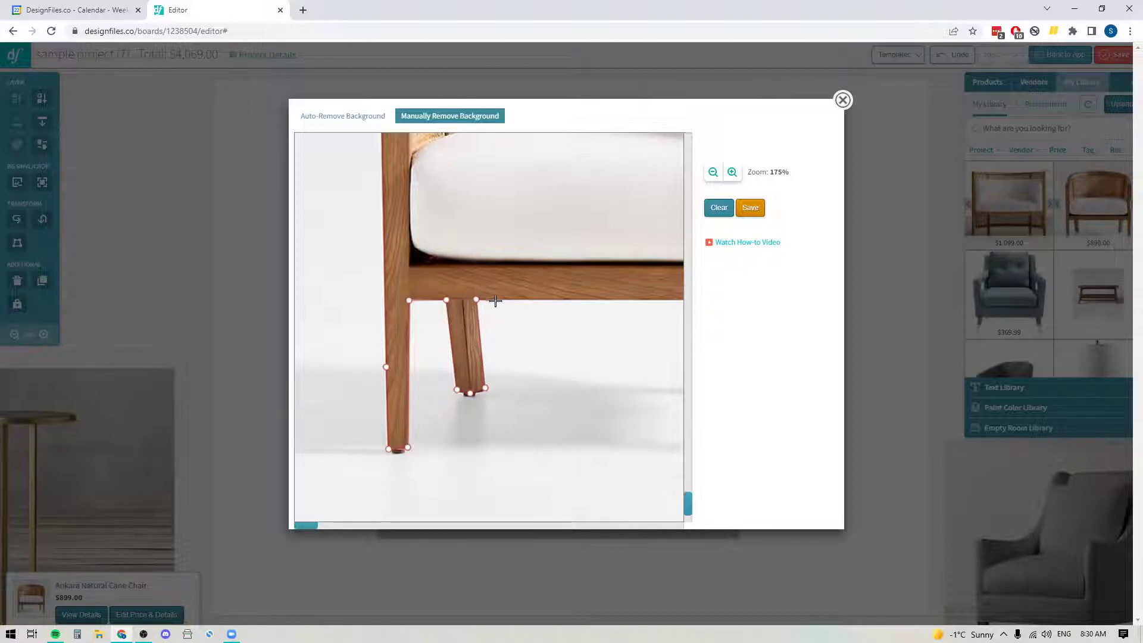
- Extend the outline along the seat rail's underside, including a V-shaped dip into the background beneath it
{"action": "left_click", "coordinate": [530, 299]}
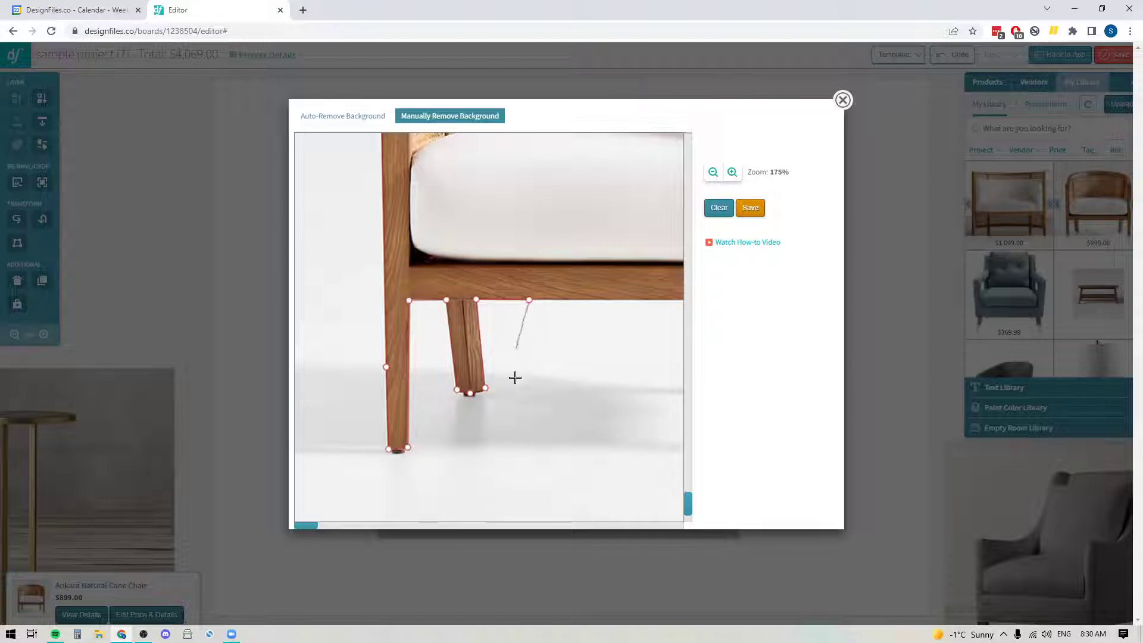
{"action": "left_click", "coordinate": [549, 404]}
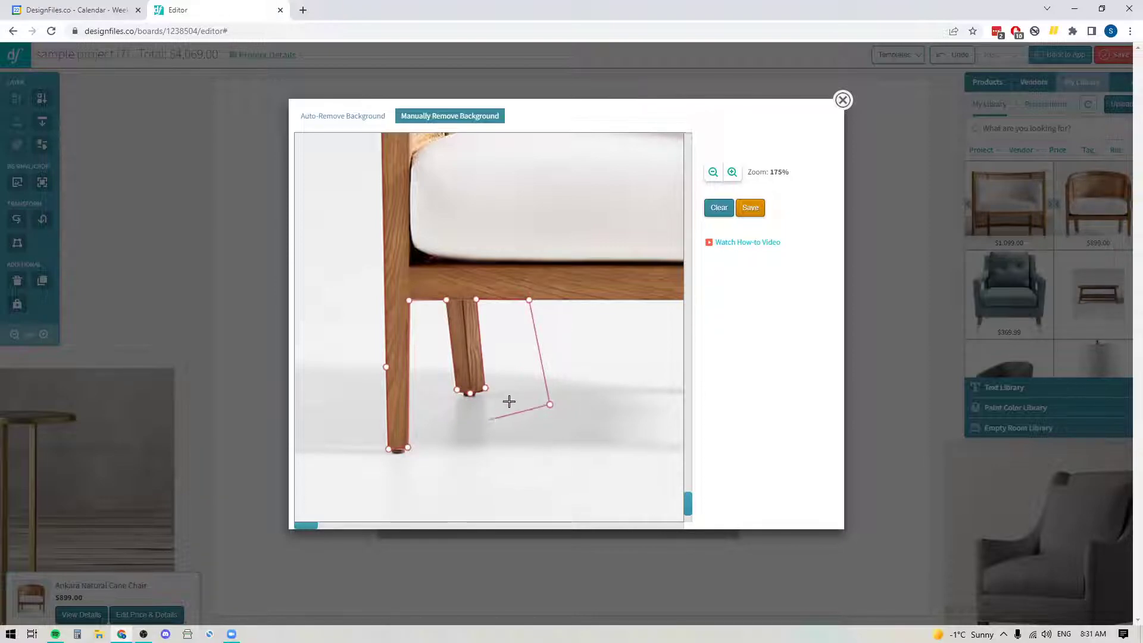
{"action": "left_click", "coordinate": [573, 299]}
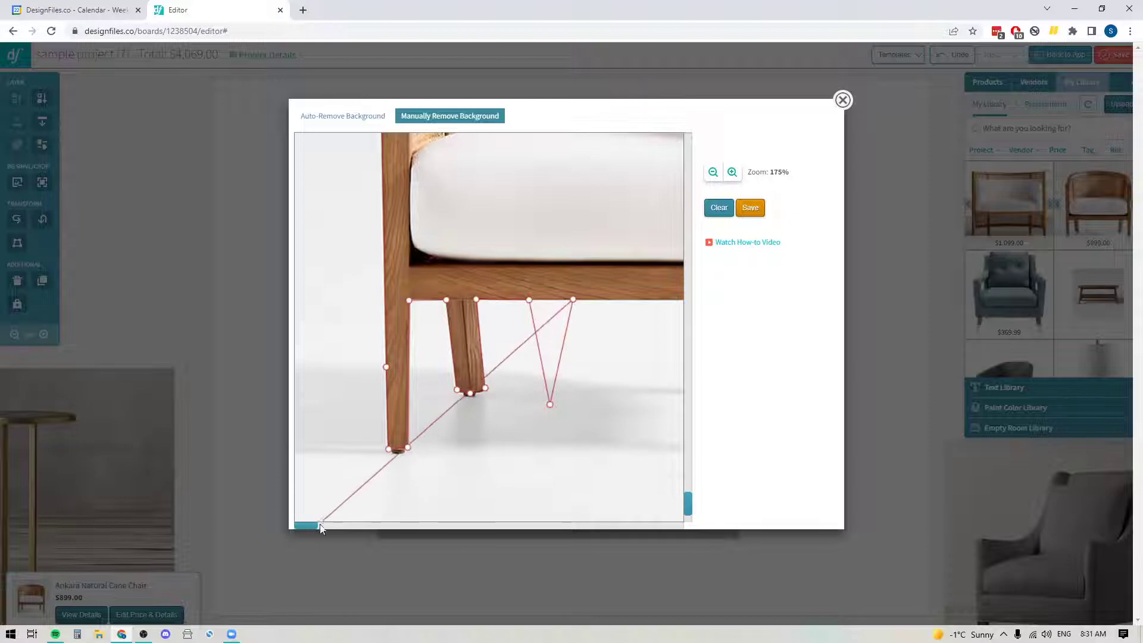
- Continue the outline along the seat rail and around the right back leg
{"action": "left_click_drag", "start_coordinate": [306, 525], "coordinate": [602, 498]}
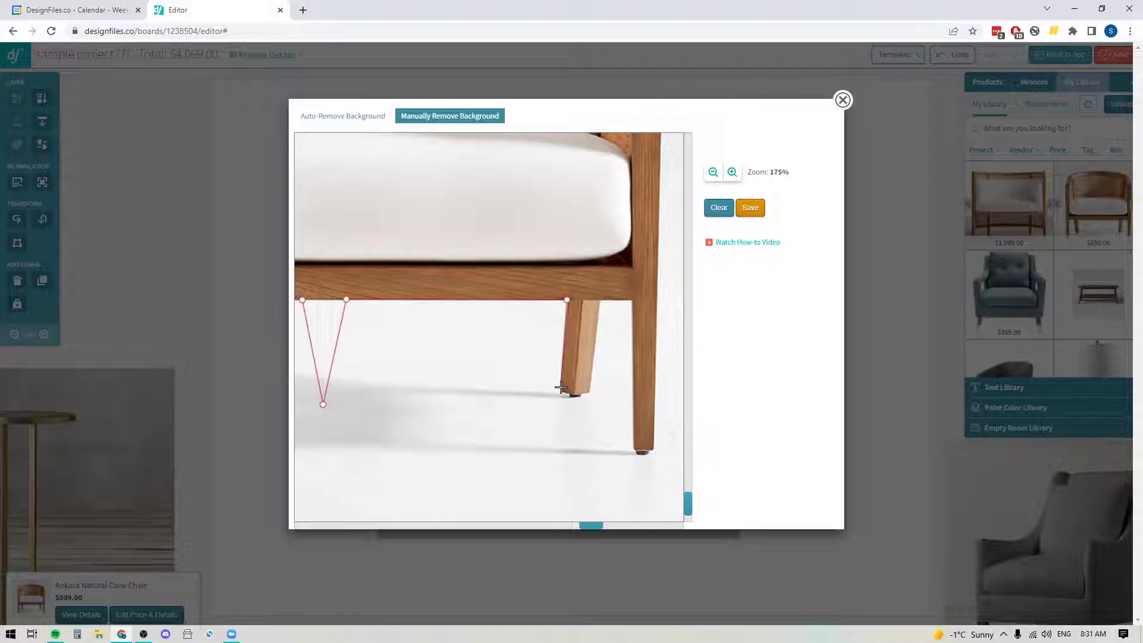
{"action": "left_click_drag", "start_coordinate": [561, 388], "coordinate": [555, 442]}
{"action": "left_click", "coordinate": [591, 390]}
{"action": "left_click", "coordinate": [601, 300]}
- Outline the right front leg around its foot and up the post's outer edge to beside the seat cushion
{"action": "left_click", "coordinate": [634, 300]}
{"action": "left_click", "coordinate": [635, 450]}
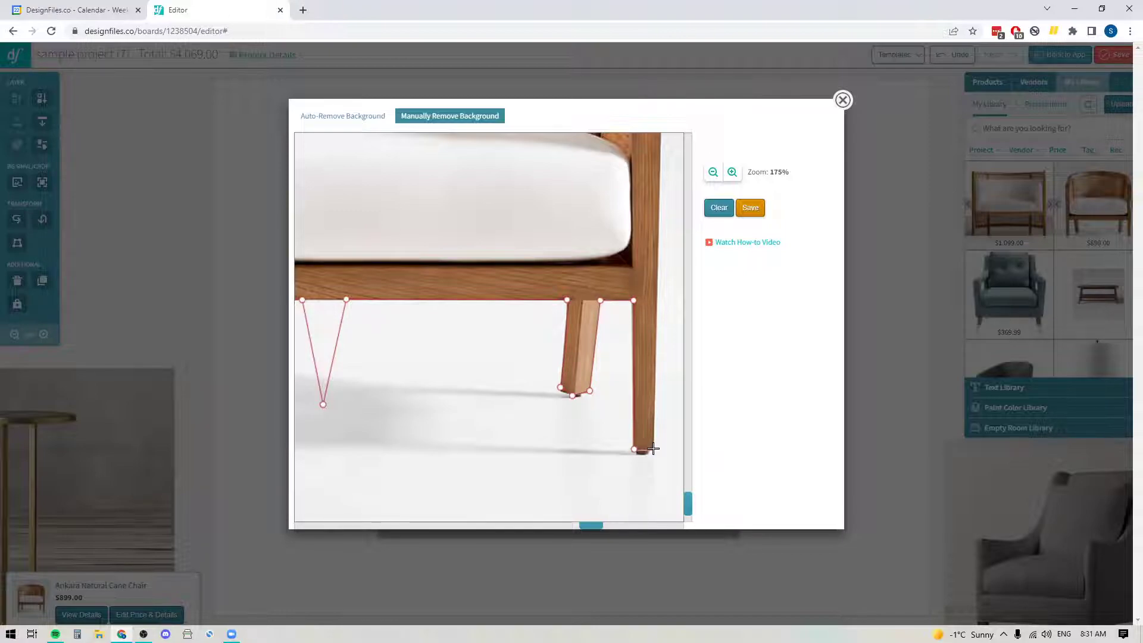
{"action": "left_click", "coordinate": [654, 450]}
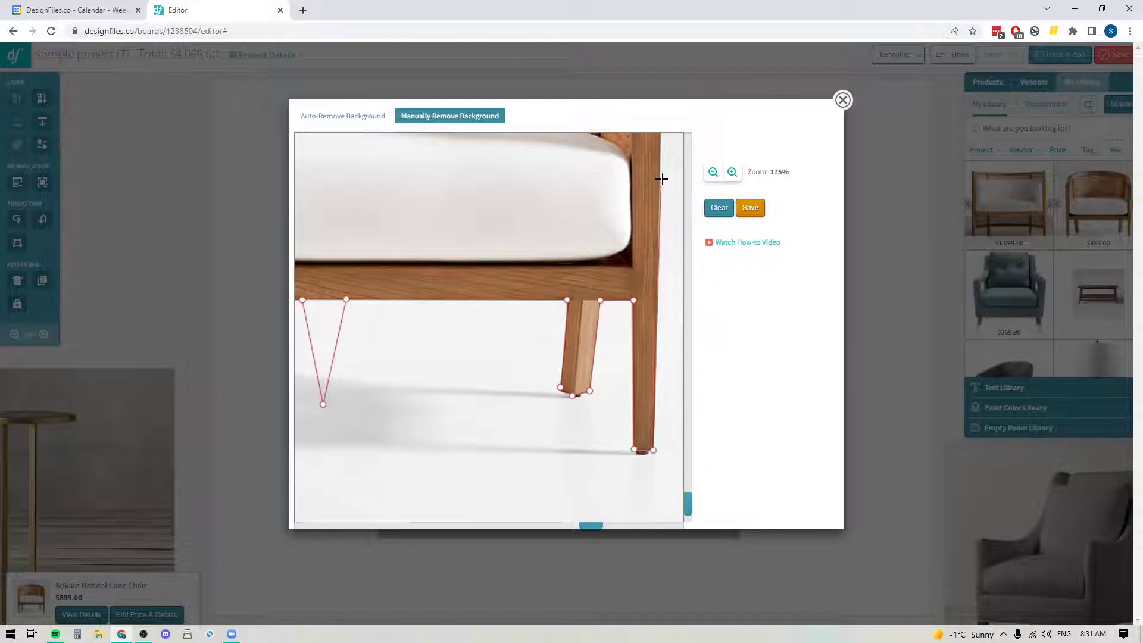
{"action": "left_click", "coordinate": [659, 176]}
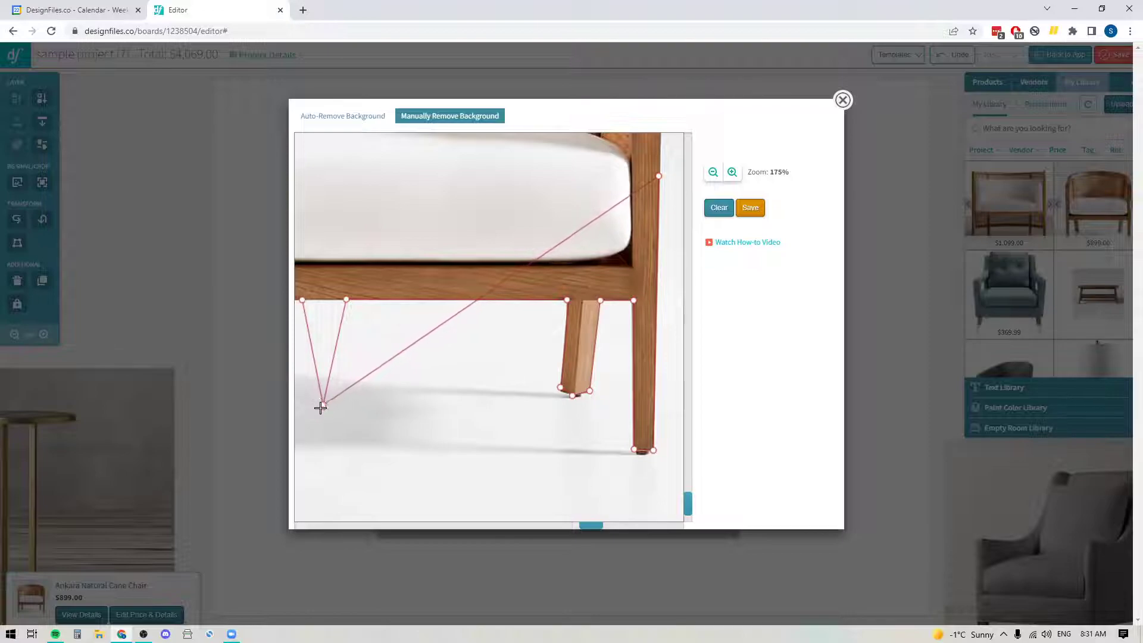
- Continue the cutout outline up the right post, around the armrest corner, and along the curved right half of the back rail
{"action": "left_click_drag", "start_coordinate": [690, 514], "coordinate": [689, 179]}
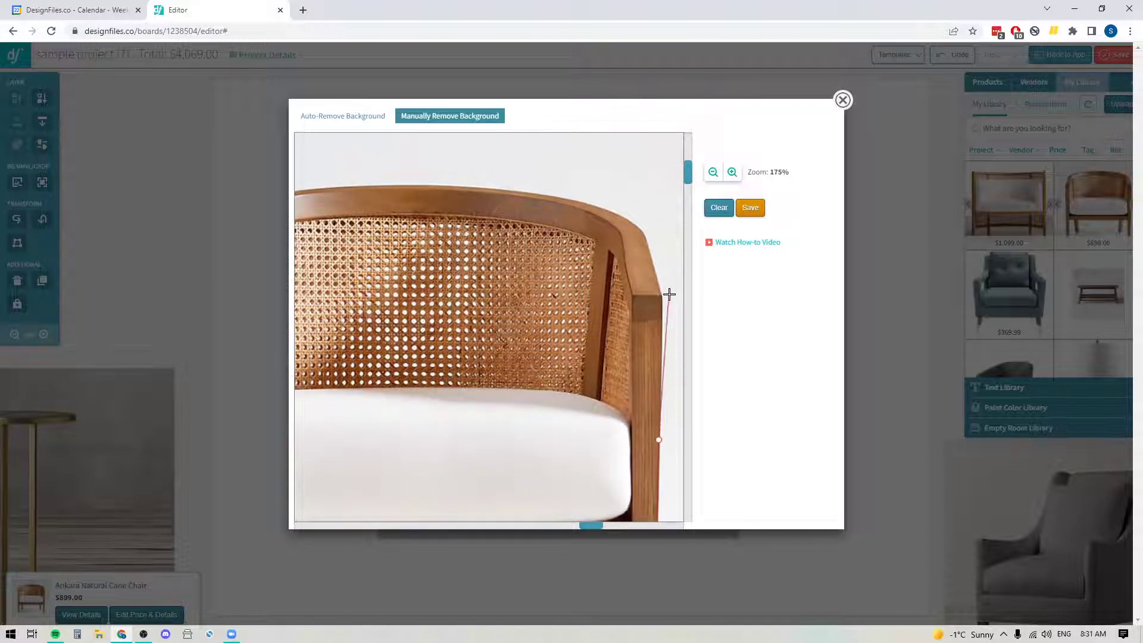
{"action": "left_click", "coordinate": [646, 234]}
{"action": "left_click_drag", "start_coordinate": [688, 172], "coordinate": [688, 147]}
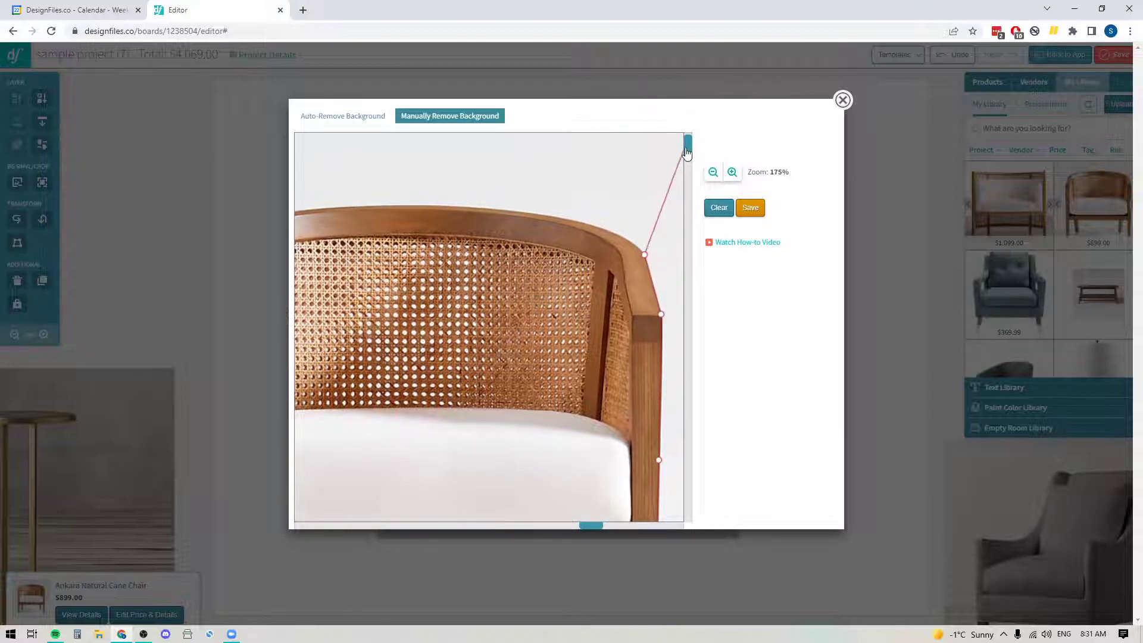
{"action": "mouse_move", "coordinate": [594, 522]}
{"action": "left_mouse_down"}
{"action": "mouse_move", "coordinate": [548, 526]}
{"action": "mouse_move", "coordinate": [572, 524]}
{"action": "left_mouse_up"}
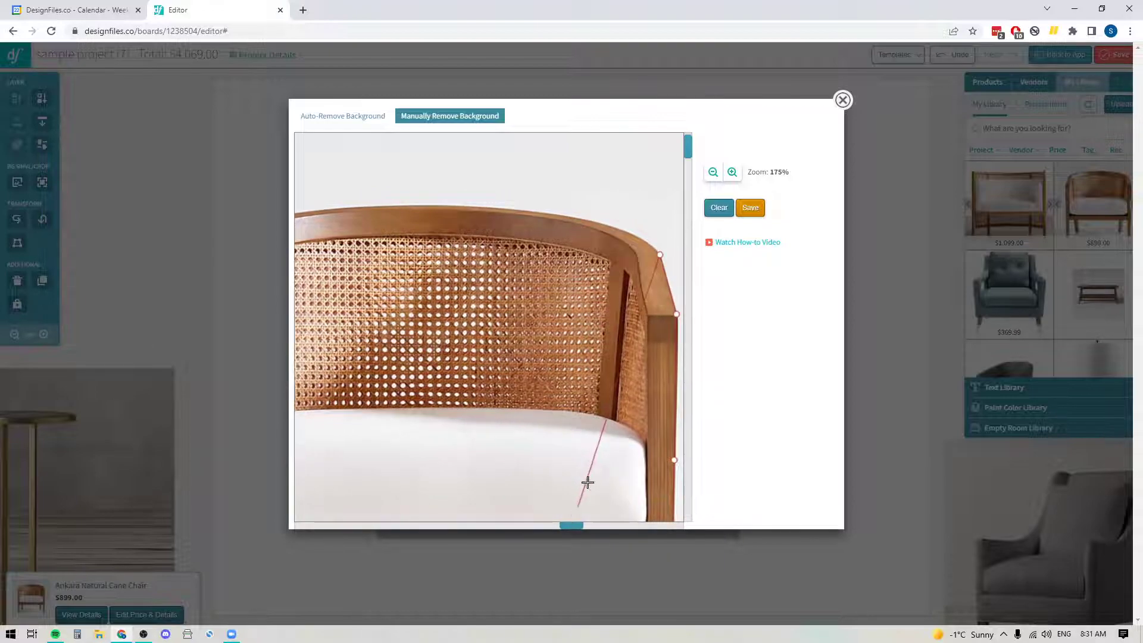
{"action": "left_click", "coordinate": [539, 212]}
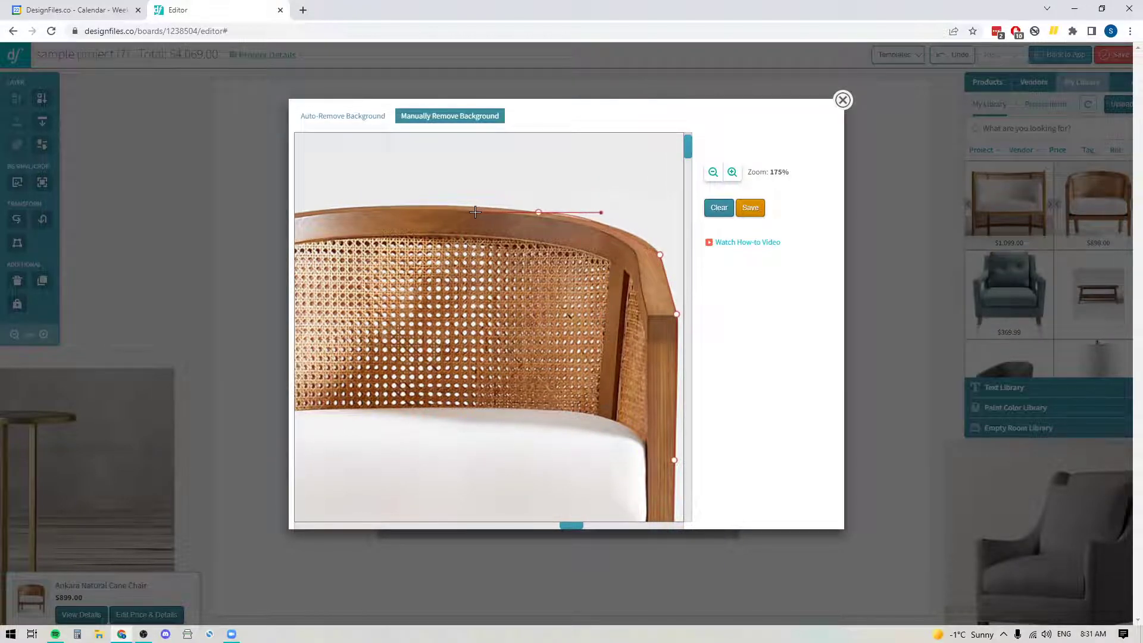
{"action": "left_click_drag", "start_coordinate": [426, 192], "coordinate": [445, 204]}
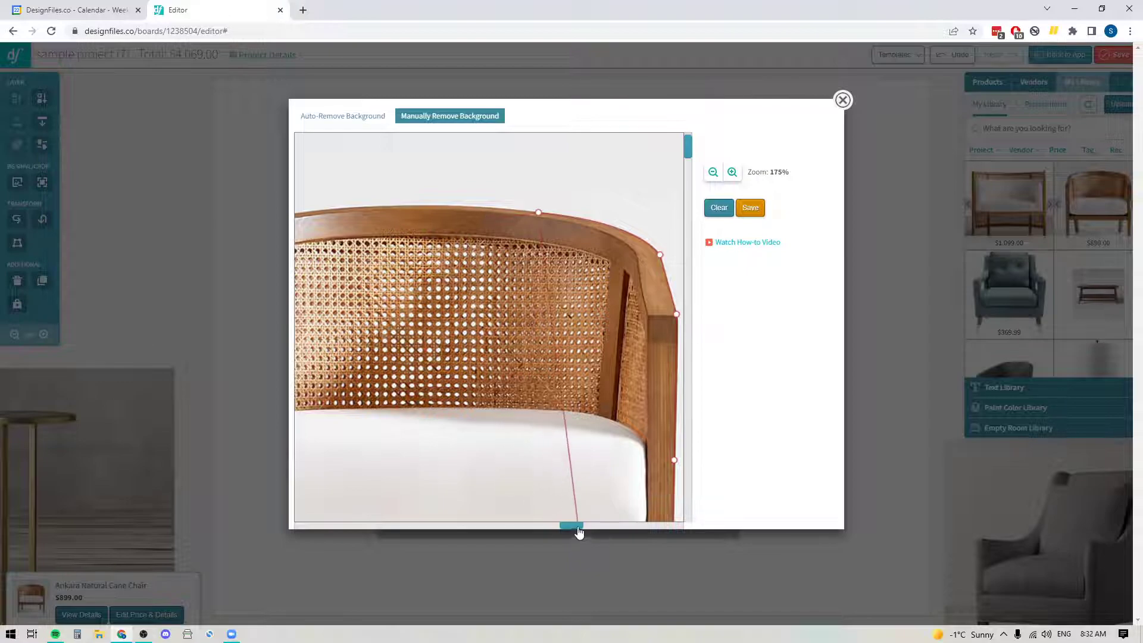
- Extend the outline over the back rail's left curve and corner, closing the shape down the left front post
{"action": "left_click_drag", "start_coordinate": [576, 533], "coordinate": [428, 532]}
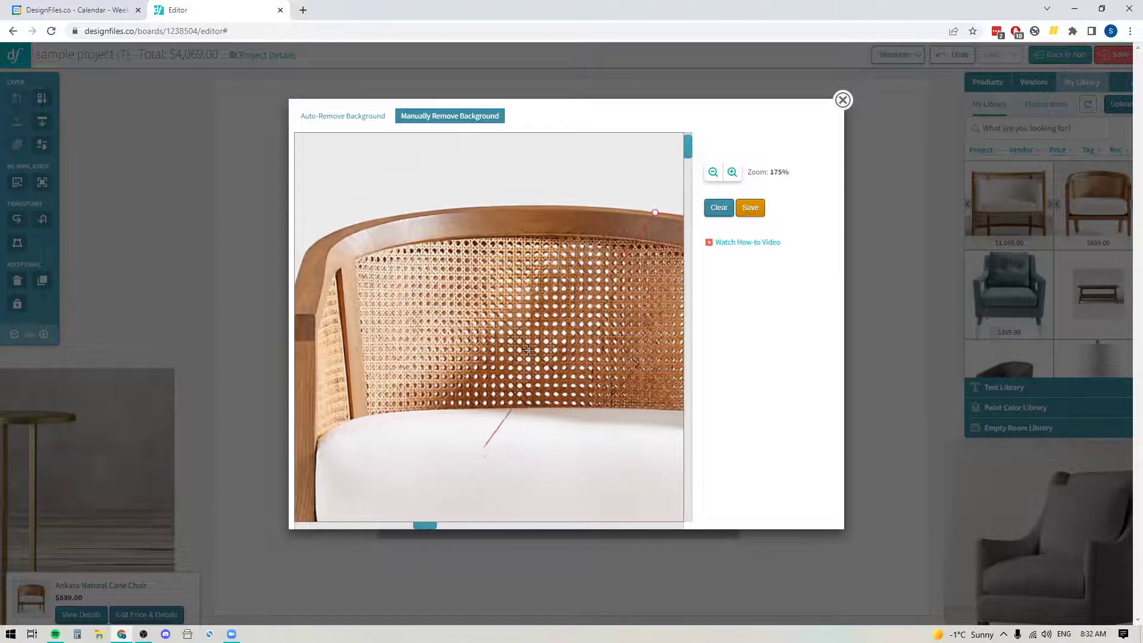
{"action": "left_click_drag", "start_coordinate": [437, 210], "coordinate": [331, 219]}
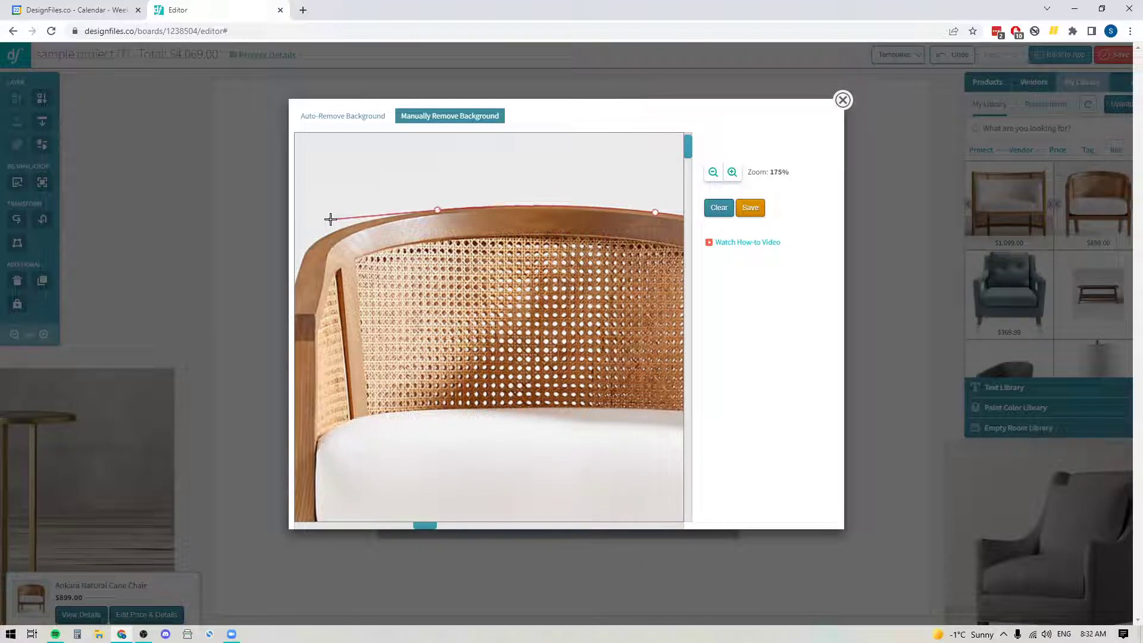
{"action": "left_click_drag", "start_coordinate": [425, 525], "coordinate": [336, 525]}
{"action": "left_click_drag", "start_coordinate": [378, 249], "coordinate": [352, 273]}
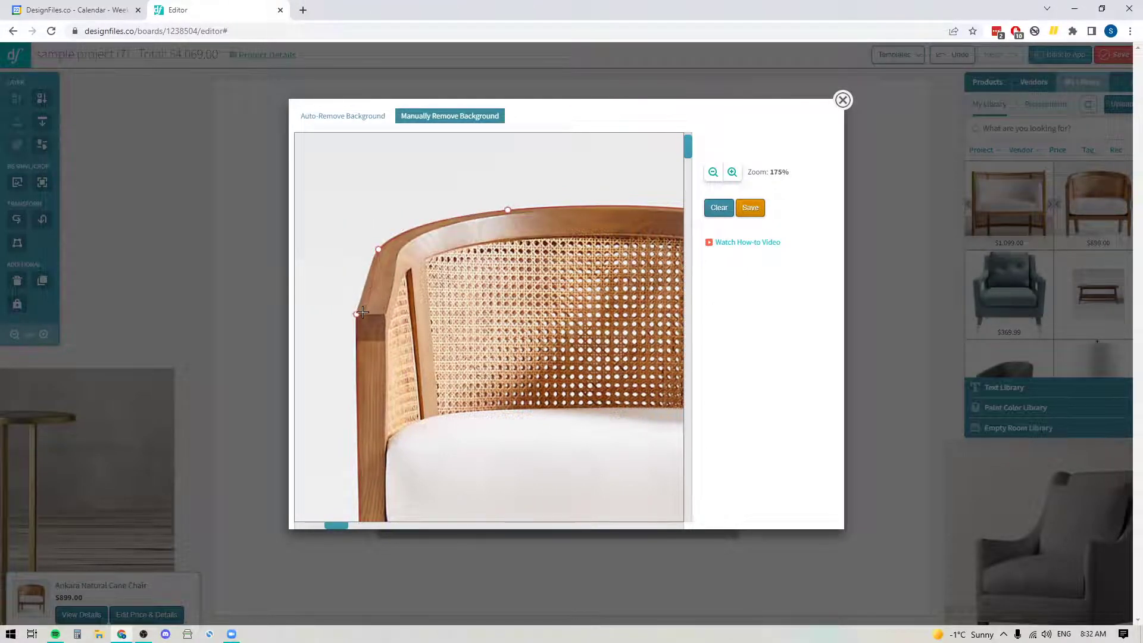
{"action": "left_click_drag", "start_coordinate": [367, 279], "coordinate": [365, 290]}
{"action": "left_click", "coordinate": [356, 313]}
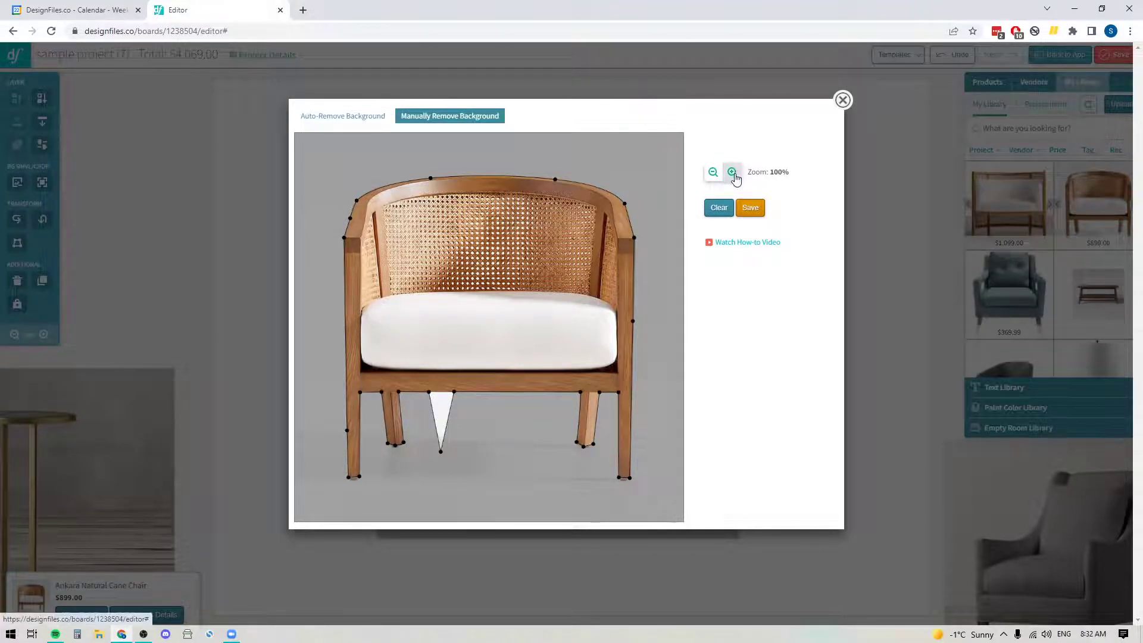
- Straighten the V-shaped dip by moving its lowest outline point up to the seat rail's underside, and save the cutout
{"action": "left_click", "coordinate": [732, 172]}
{"action": "left_click", "coordinate": [733, 172]}
{"action": "left_click", "coordinate": [733, 172]}
{"action": "left_click_drag", "start_coordinate": [688, 149], "coordinate": [687, 442]}
{"action": "left_click_drag", "start_coordinate": [527, 455], "coordinate": [527, 347]}
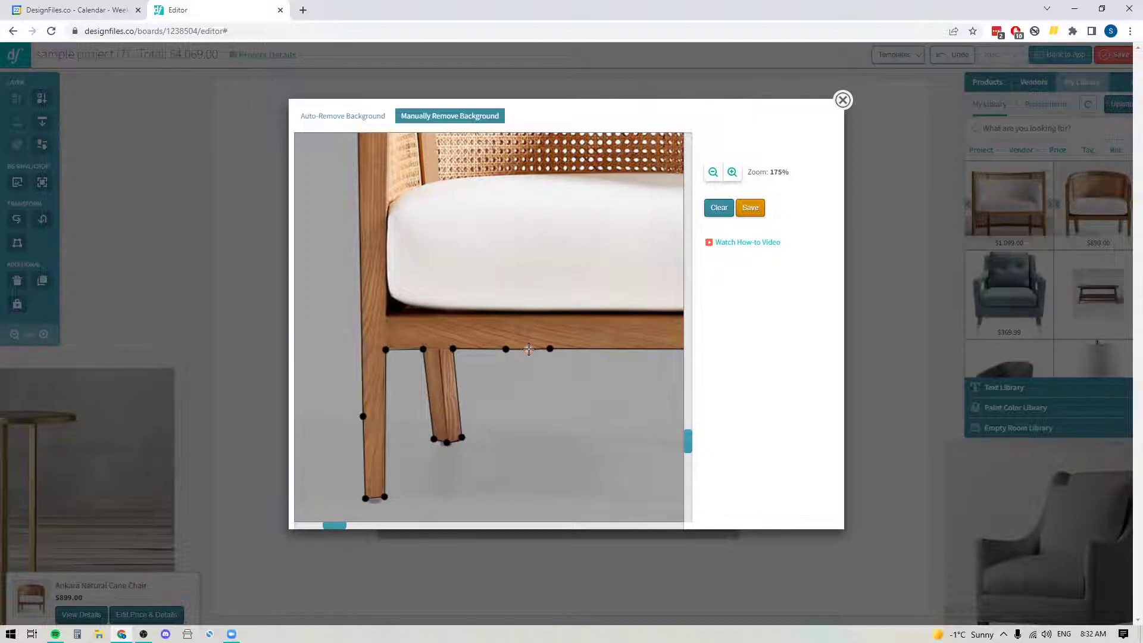
{"action": "left_click", "coordinate": [752, 207]}
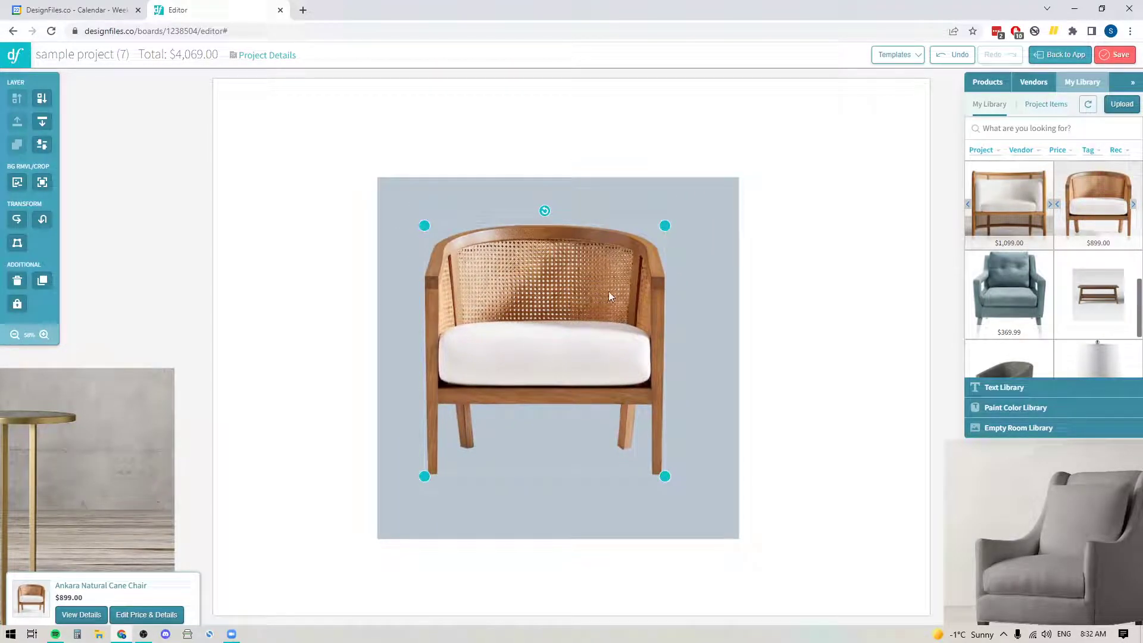
- Save the board and place another Ankara Natural Cane Chair from the library beside the first cutout
{"action": "left_click", "coordinate": [1115, 58]}
{"action": "left_click_drag", "start_coordinate": [551, 355], "coordinate": [416, 275]}
{"action": "left_click_drag", "start_coordinate": [1070, 171], "coordinate": [657, 360]}
{"action": "left_click_drag", "start_coordinate": [756, 453], "coordinate": [698, 349]}
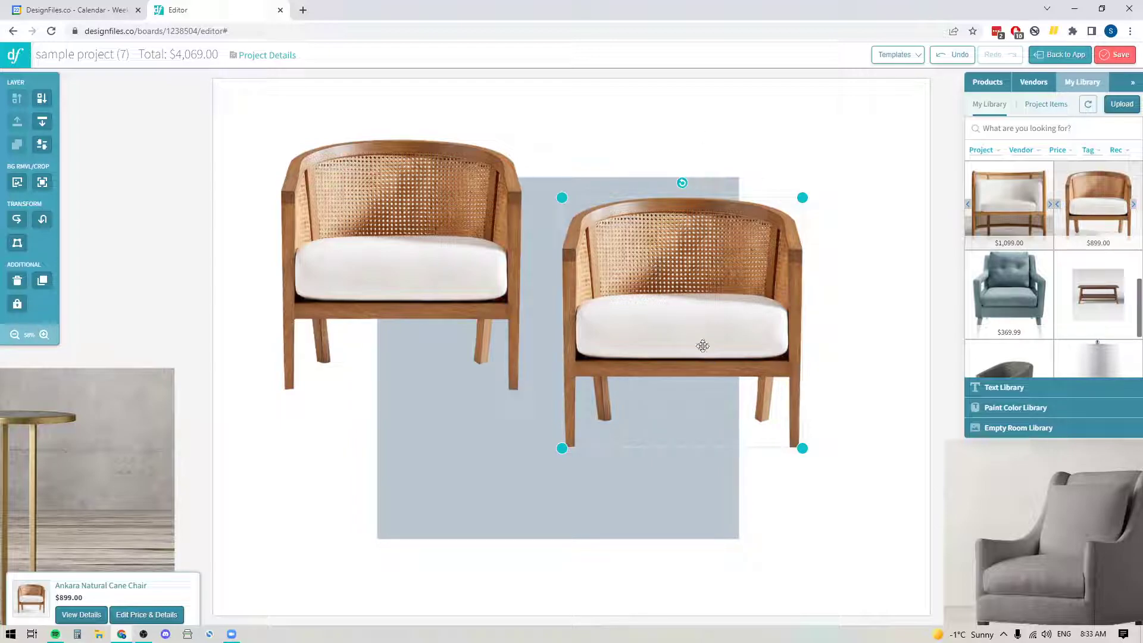
- Delete the first cane chair and move the library copy to the board's upper-left corner
{"action": "left_click", "coordinate": [383, 251]}
{"action": "key", "text": "Delete"}
{"action": "left_click", "coordinate": [676, 396]}
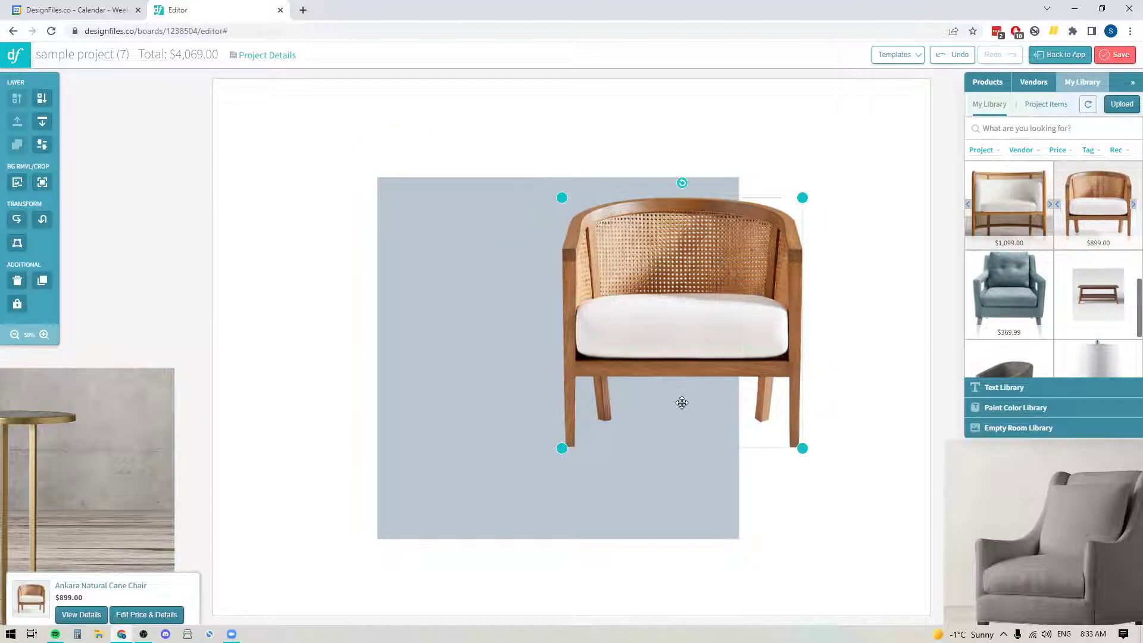
{"action": "left_click_drag", "start_coordinate": [676, 316], "coordinate": [354, 206]}
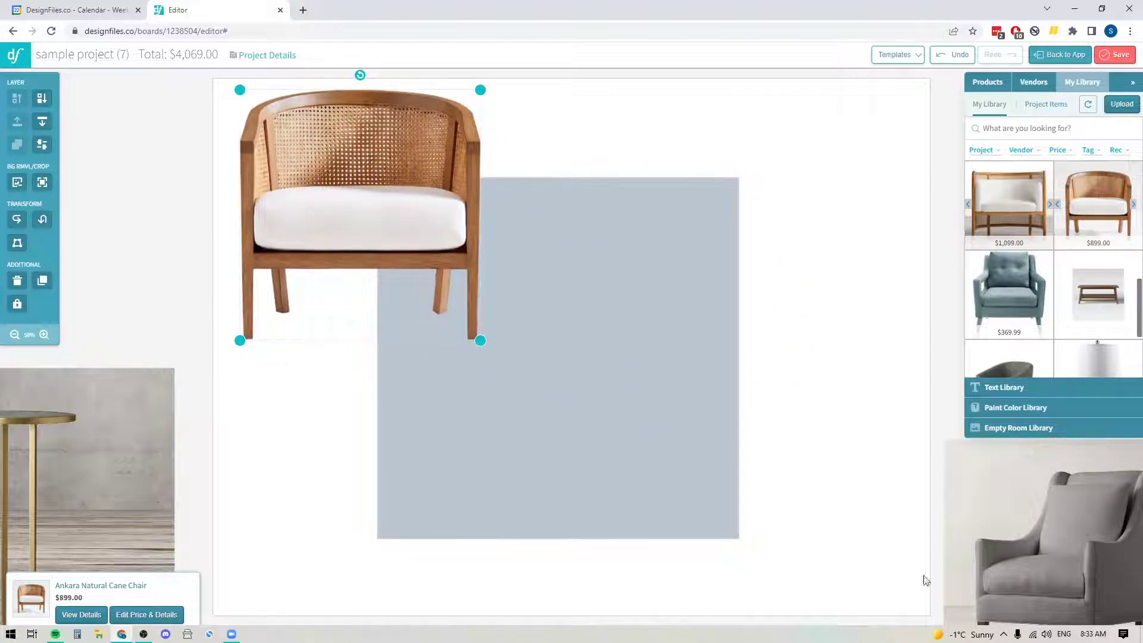
- Move the Sloan Slope Arm Chair image onto the blue-grey square and shift the cane chair partly off the board's left edge
{"action": "left_click_drag", "start_coordinate": [1036, 575], "coordinate": [608, 361]}
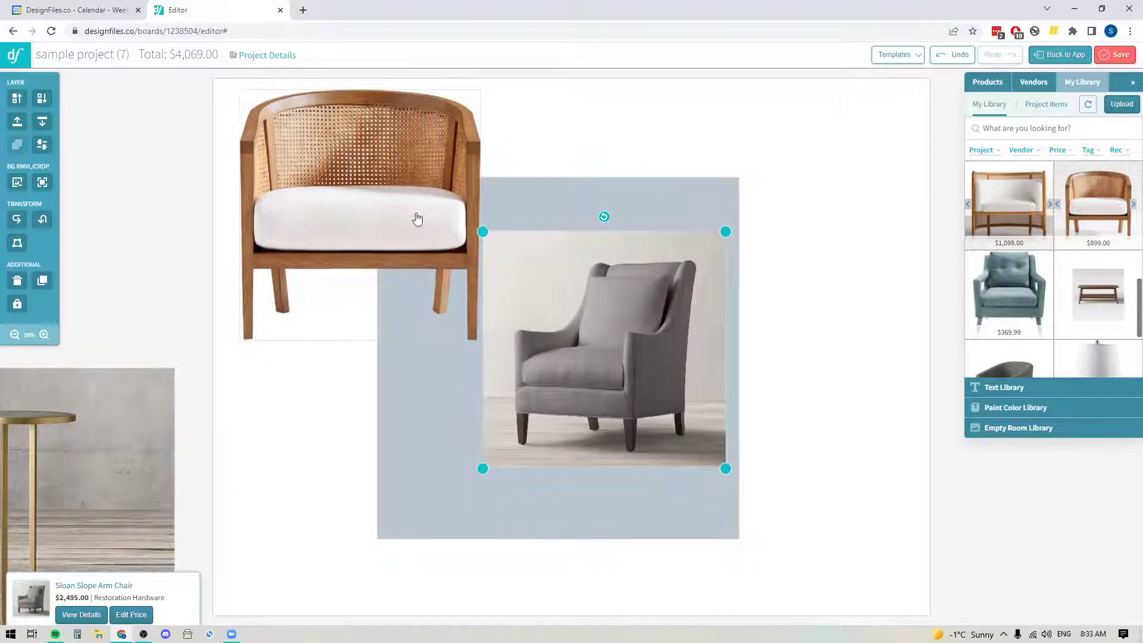
{"action": "left_click_drag", "start_coordinate": [416, 219], "coordinate": [254, 219]}
{"action": "left_click_drag", "start_coordinate": [579, 333], "coordinate": [530, 328]}
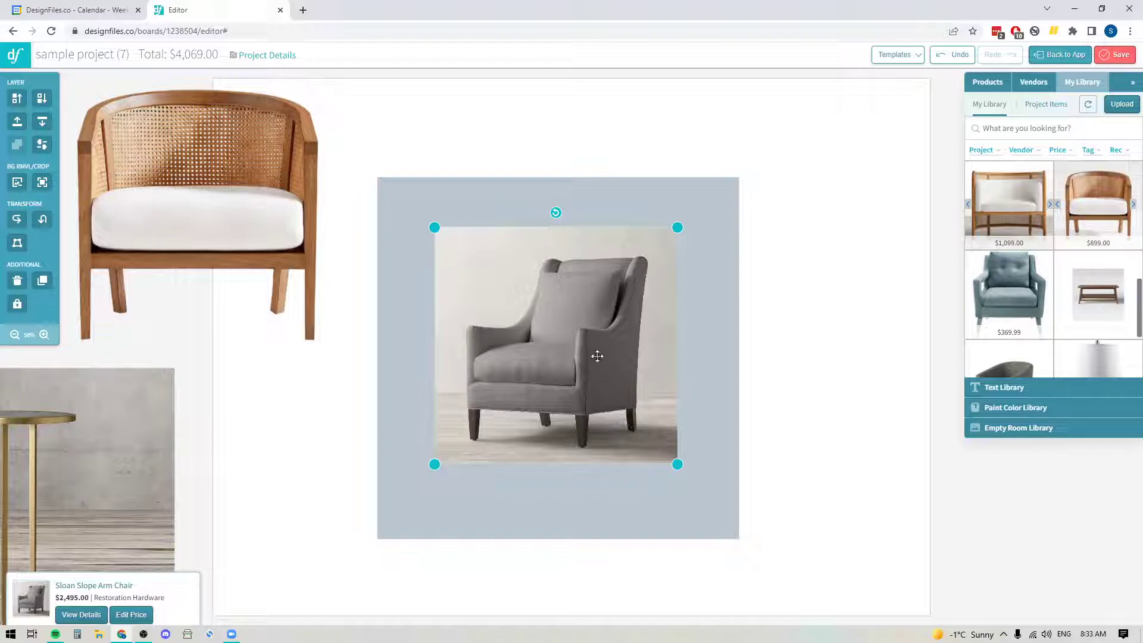
- Enlarge the Sloan Slope Arm Chair image and centre it so it nearly covers the blue-grey square
{"action": "left_click_drag", "start_coordinate": [677, 228], "coordinate": [786, 117]}
{"action": "left_click_drag", "start_coordinate": [636, 358], "coordinate": [580, 424]}
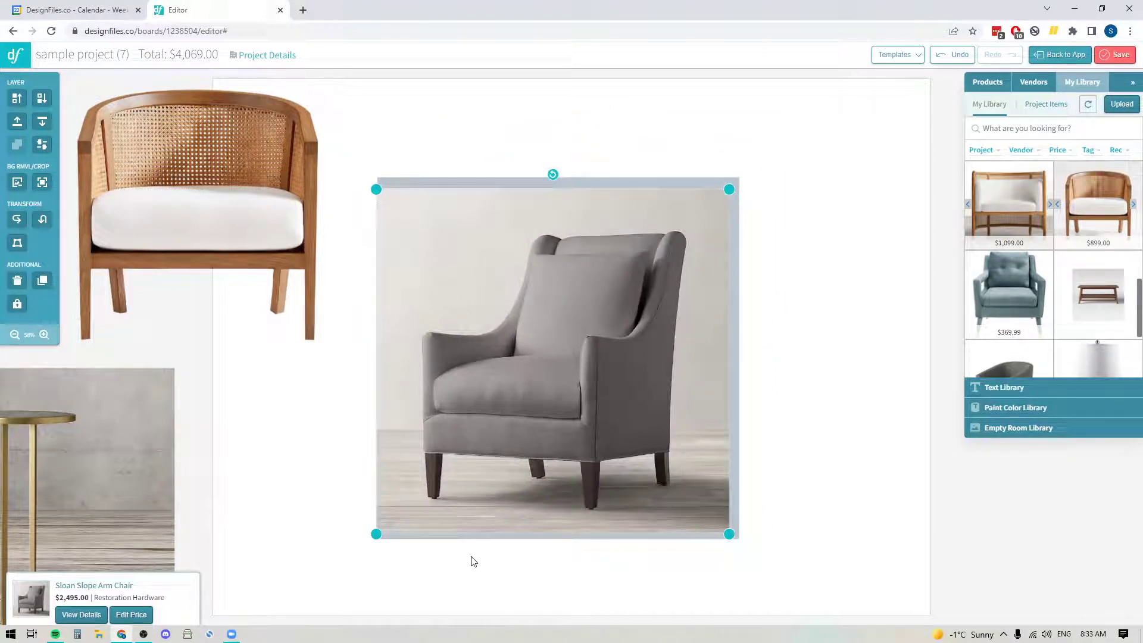
{"action": "left_click_drag", "start_coordinate": [543, 353], "coordinate": [548, 355]}
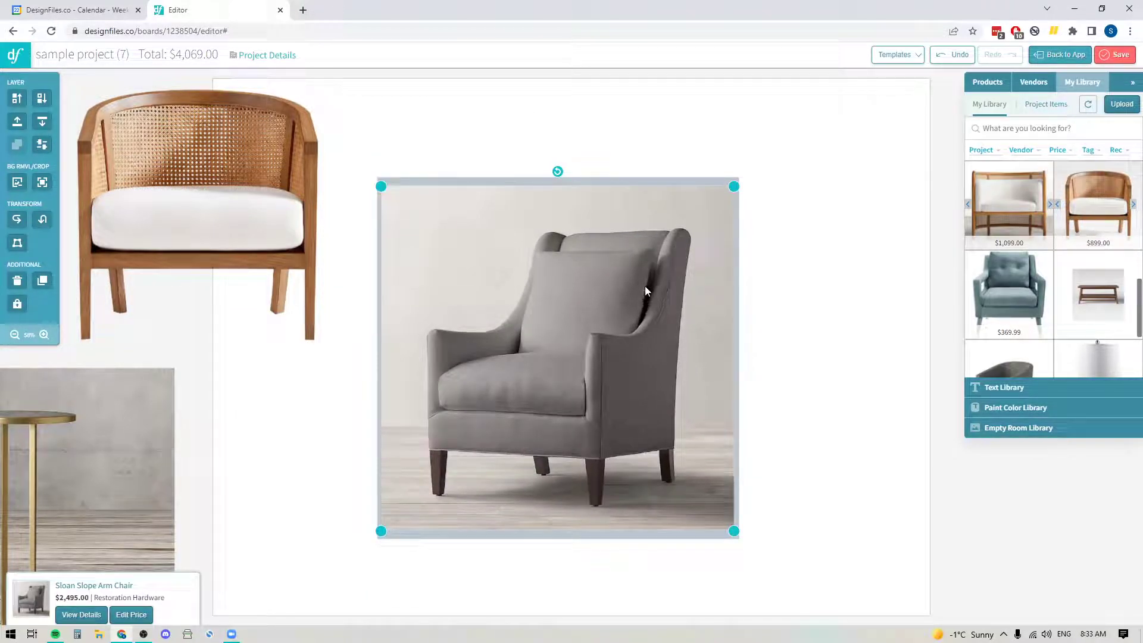
- Open background removal for the armchair and try Simple Auto Removal at an amount of 79, returning the amount to 0
{"action": "left_click", "coordinate": [18, 183]}
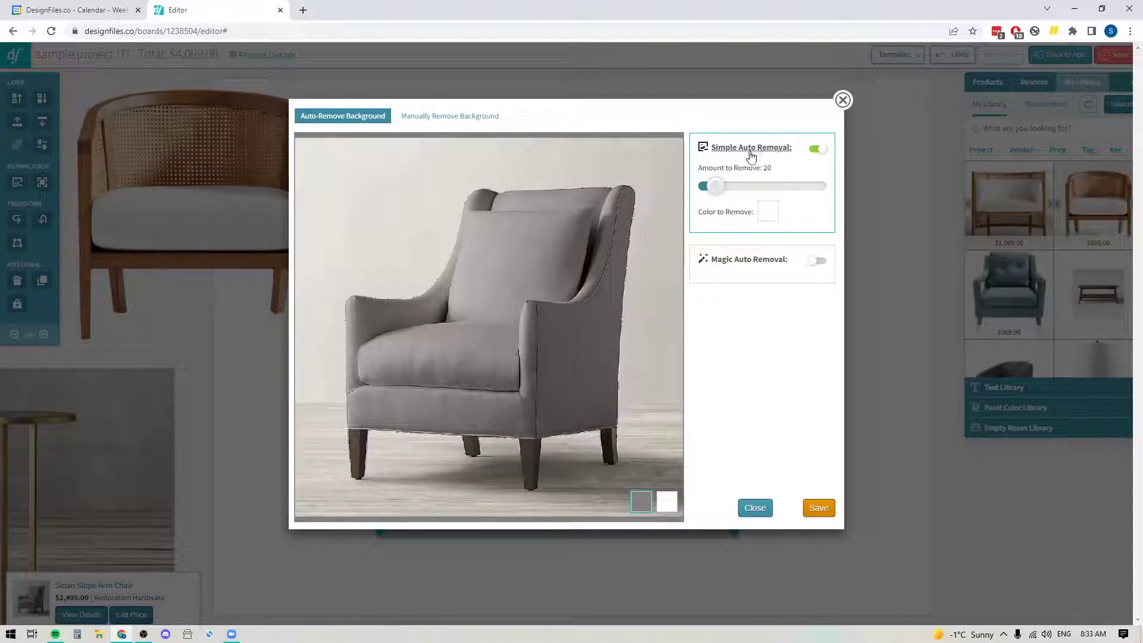
{"action": "left_click_drag", "start_coordinate": [714, 191], "coordinate": [742, 190]}
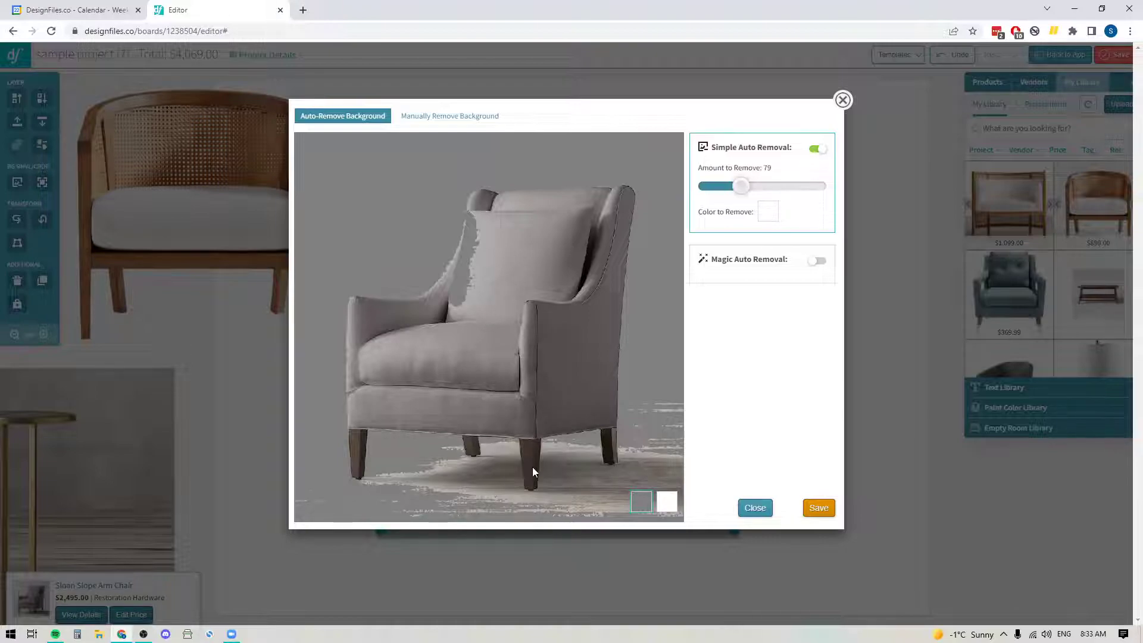
{"action": "left_click_drag", "start_coordinate": [740, 191], "coordinate": [707, 188]}
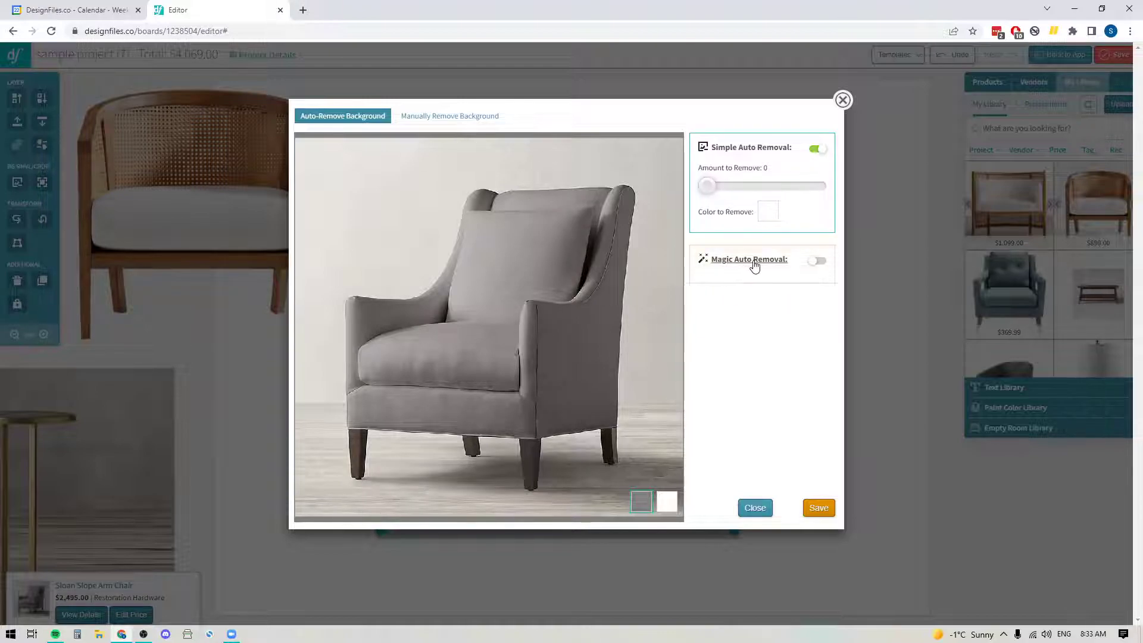
- Remove the armchair's background using Magic Auto Removal with Remove Outline enabled, and save the result
{"action": "left_click", "coordinate": [807, 264]}
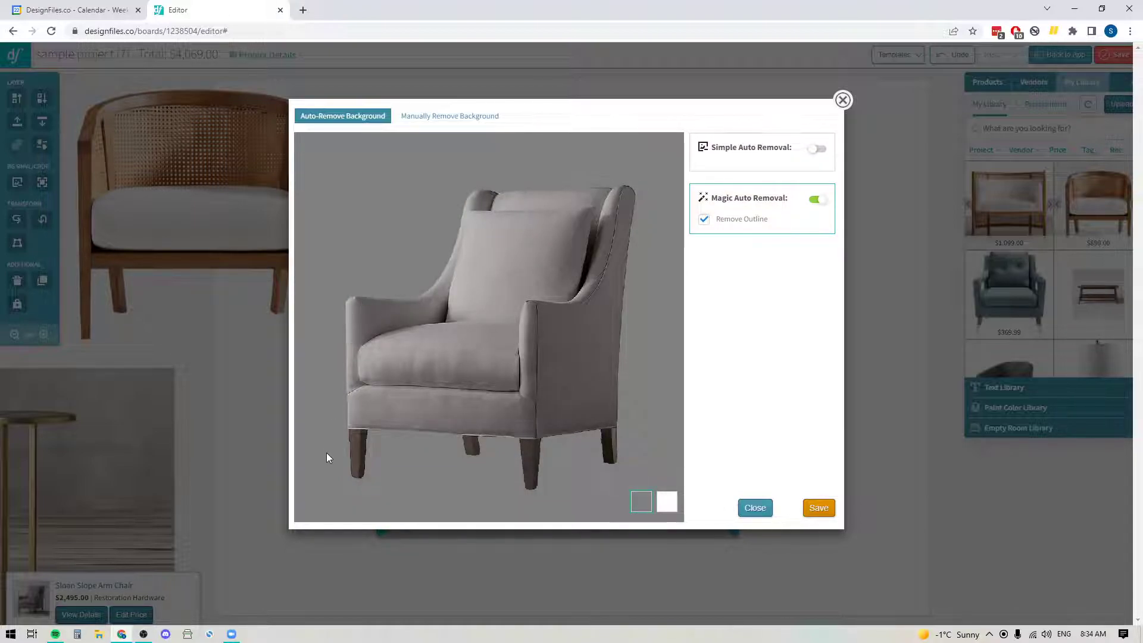
{"action": "left_click", "coordinate": [828, 511]}
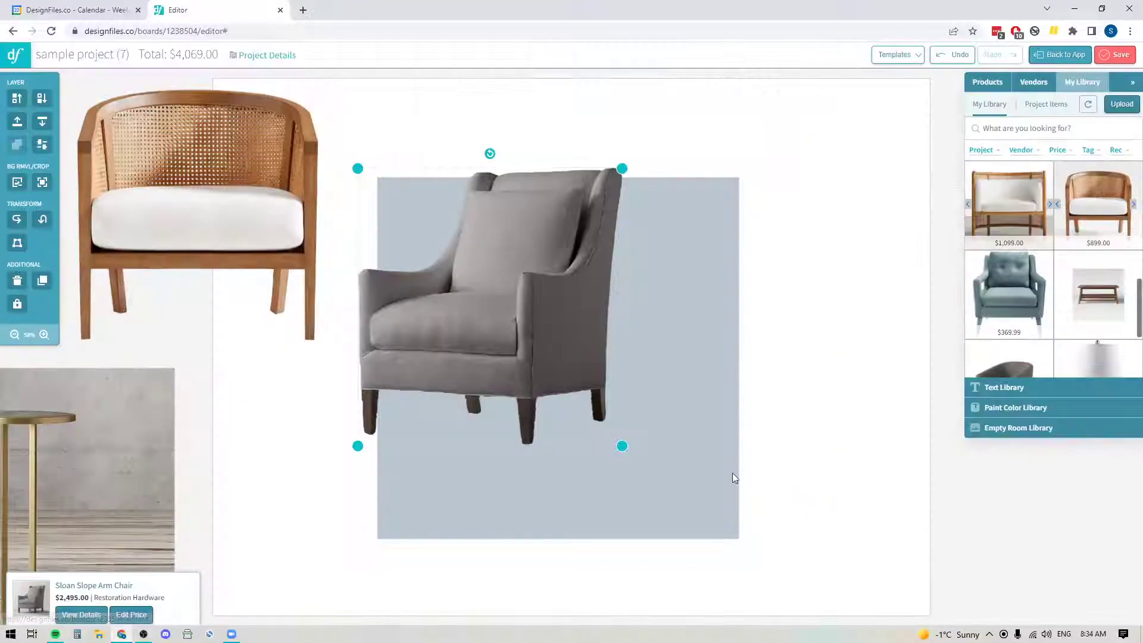
- Shrink the armchair cutout slightly and position it in the board's upper-right corner
{"action": "left_click_drag", "start_coordinate": [821, 138], "coordinate": [780, 180]}
{"action": "left_click_drag", "start_coordinate": [691, 312], "coordinate": [785, 279]}
{"action": "left_click_drag", "start_coordinate": [807, 230], "coordinate": [756, 262]}
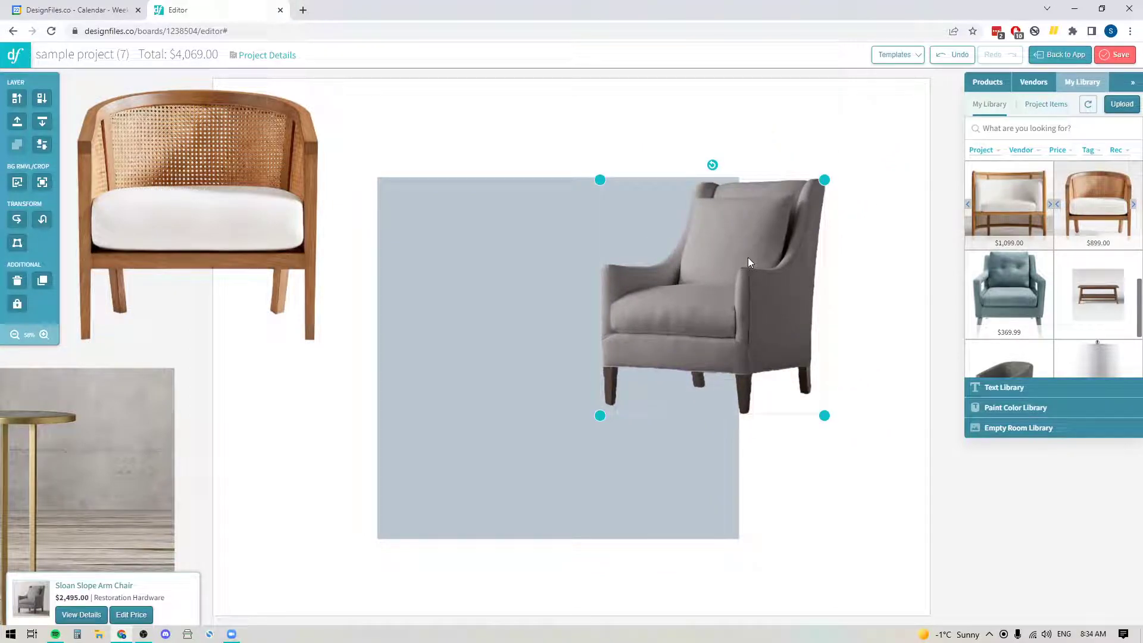
{"action": "left_click_drag", "start_coordinate": [753, 247], "coordinate": [824, 198]}
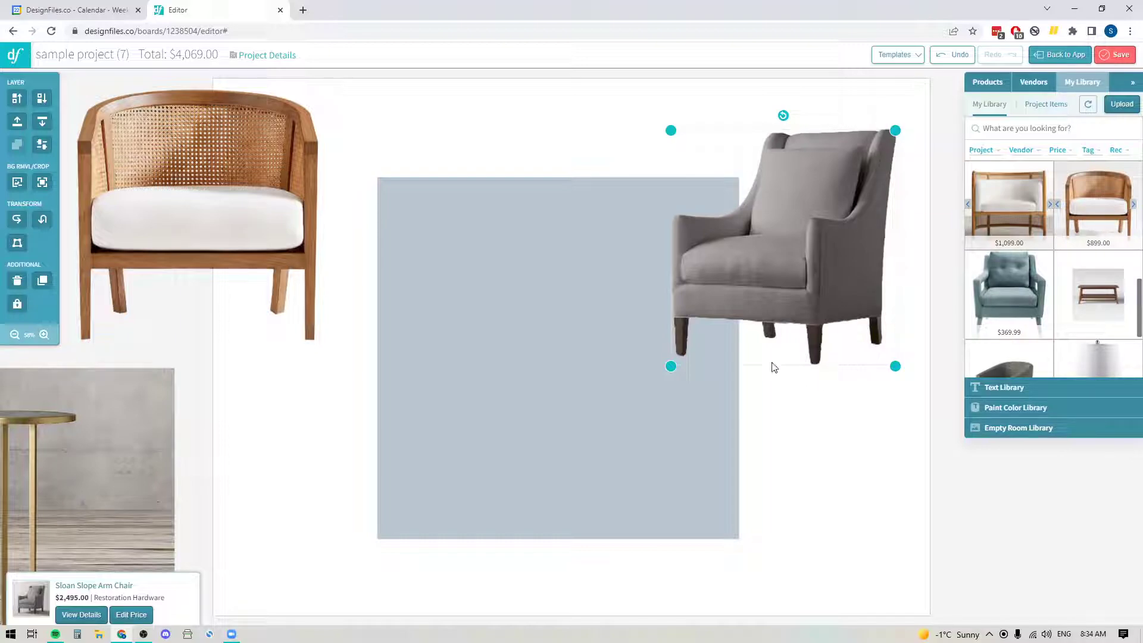
{"action": "left_click_drag", "start_coordinate": [718, 322], "coordinate": [710, 300]}
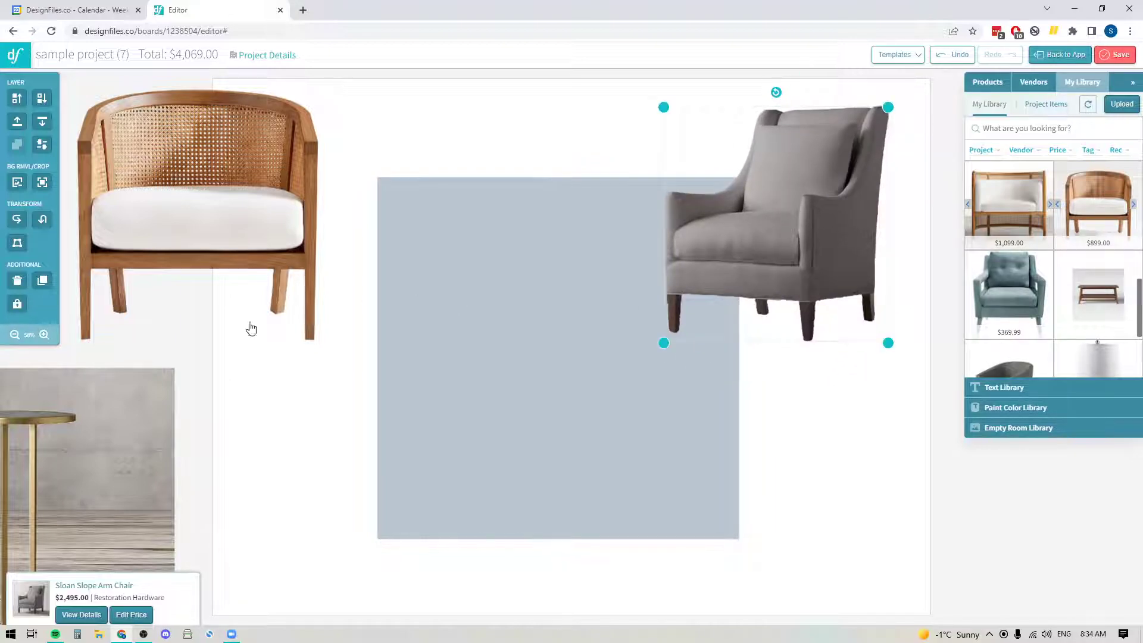
- Bring the Graydon Shagreen side table image to the middle of the board and delete the blue-grey square covering it
{"action": "left_click", "coordinate": [50, 468]}
{"action": "left_click_drag", "start_coordinate": [234, 444], "coordinate": [534, 355]}
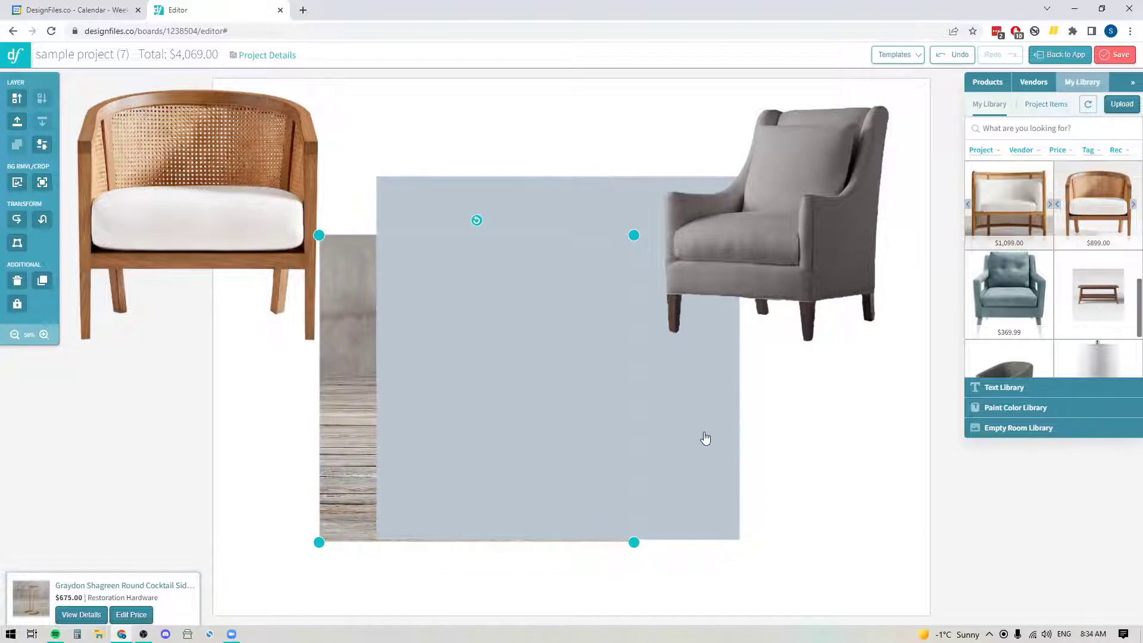
{"action": "left_click", "coordinate": [736, 444]}
{"action": "key", "text": "Delete"}
{"action": "left_click_drag", "start_coordinate": [555, 539], "coordinate": [579, 514]}
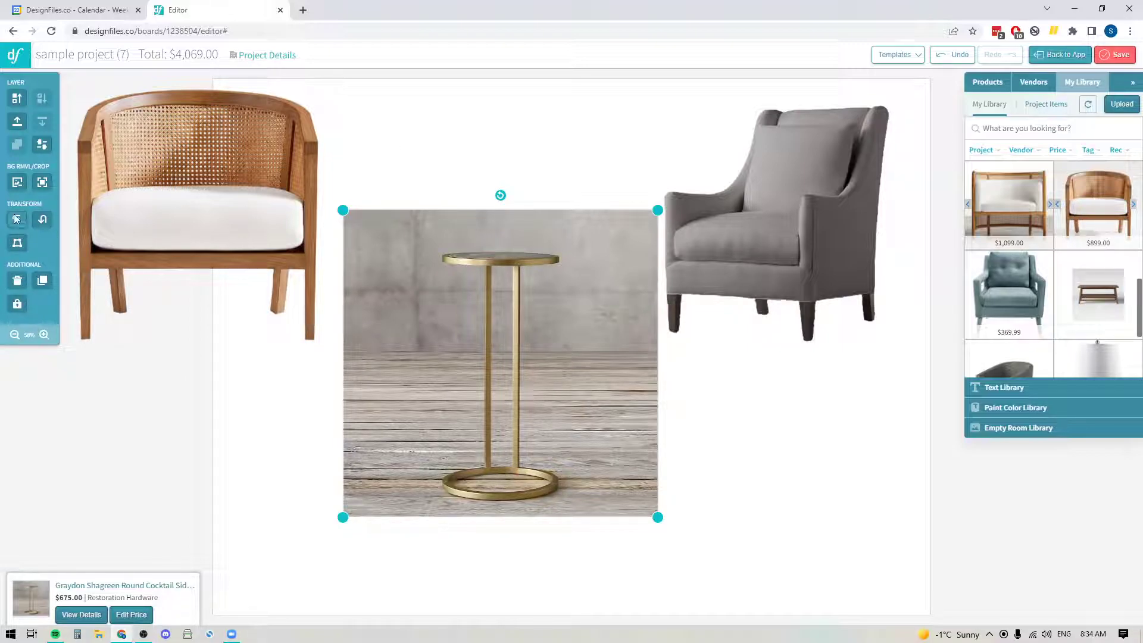
- Open background removal for the side table and compare the Magic Auto Removal preview with the original image
{"action": "left_click", "coordinate": [16, 184]}
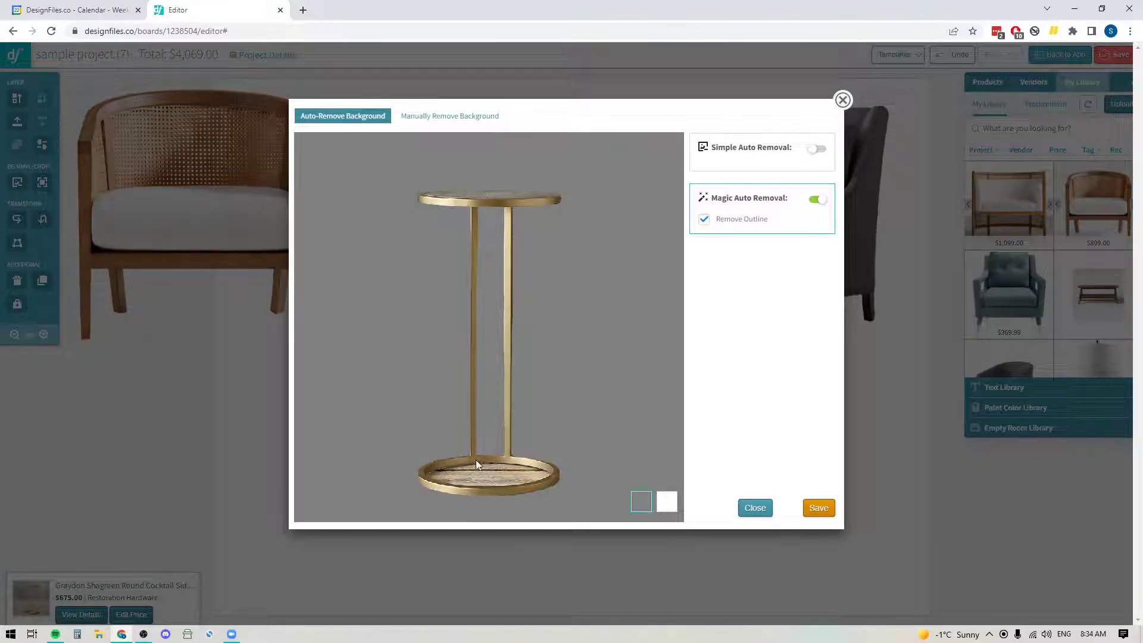
{"action": "left_click", "coordinate": [820, 201]}
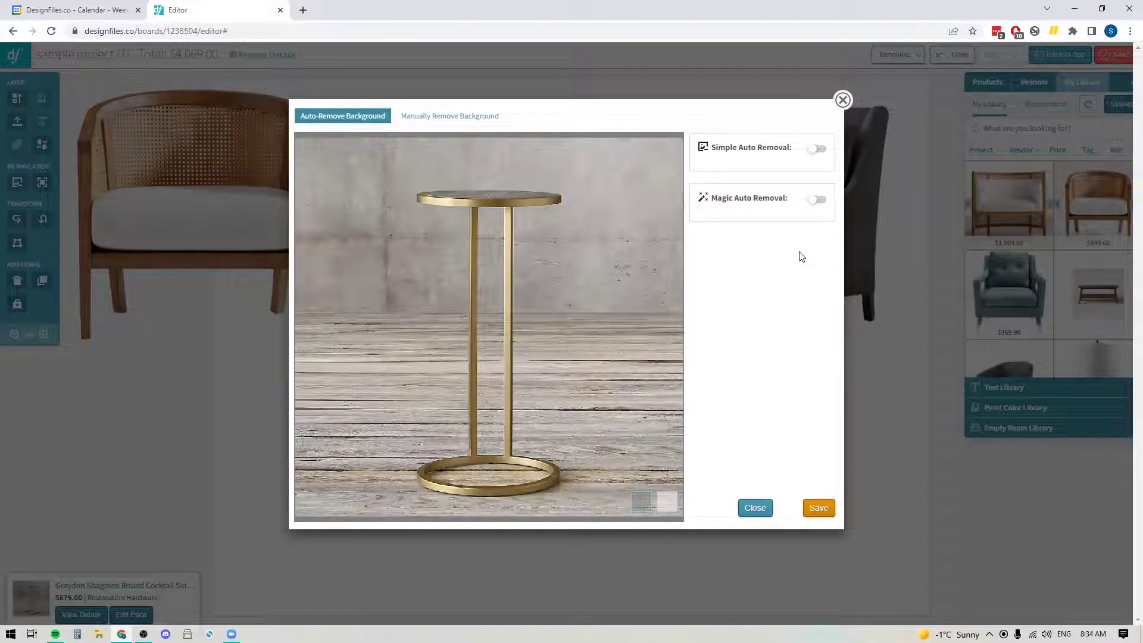
{"action": "left_click", "coordinate": [813, 202]}
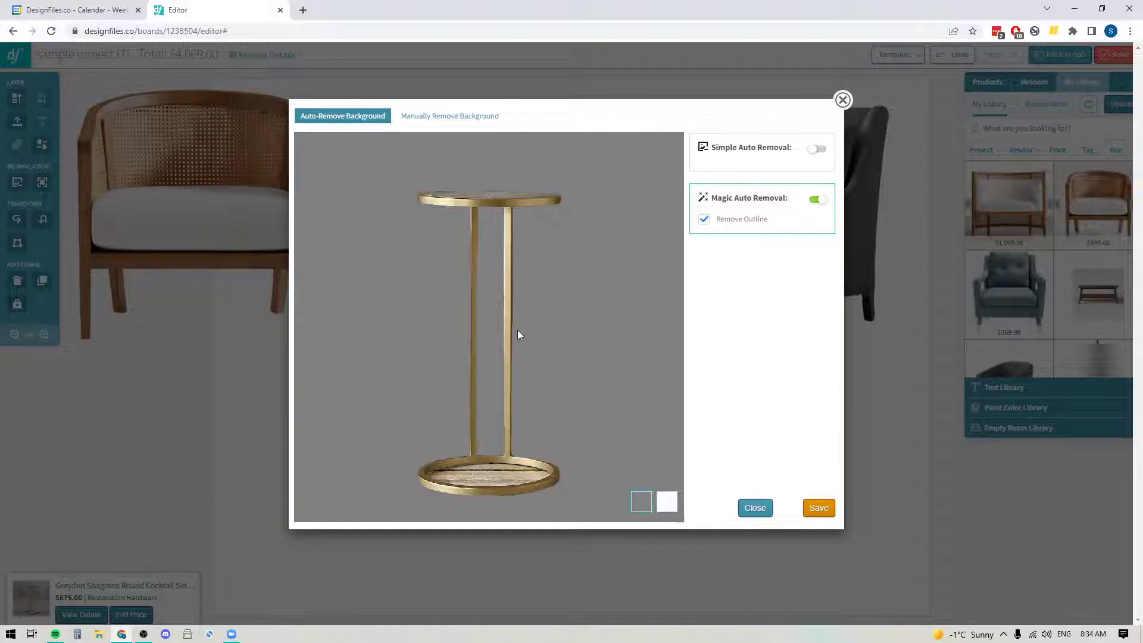
- Begin a manual cutout outline around the outside of the table's base ring, from the left leg's foot to the right leg's foot
{"action": "left_click", "coordinate": [434, 117]}
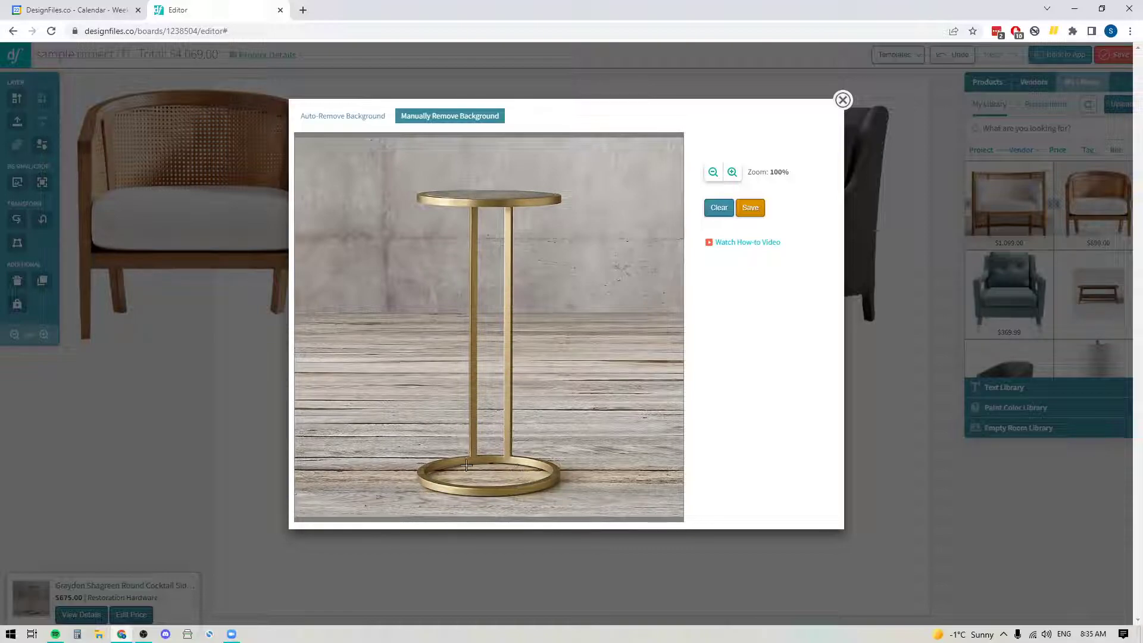
{"action": "left_click", "coordinate": [732, 172]}
{"action": "left_click", "coordinate": [732, 172]}
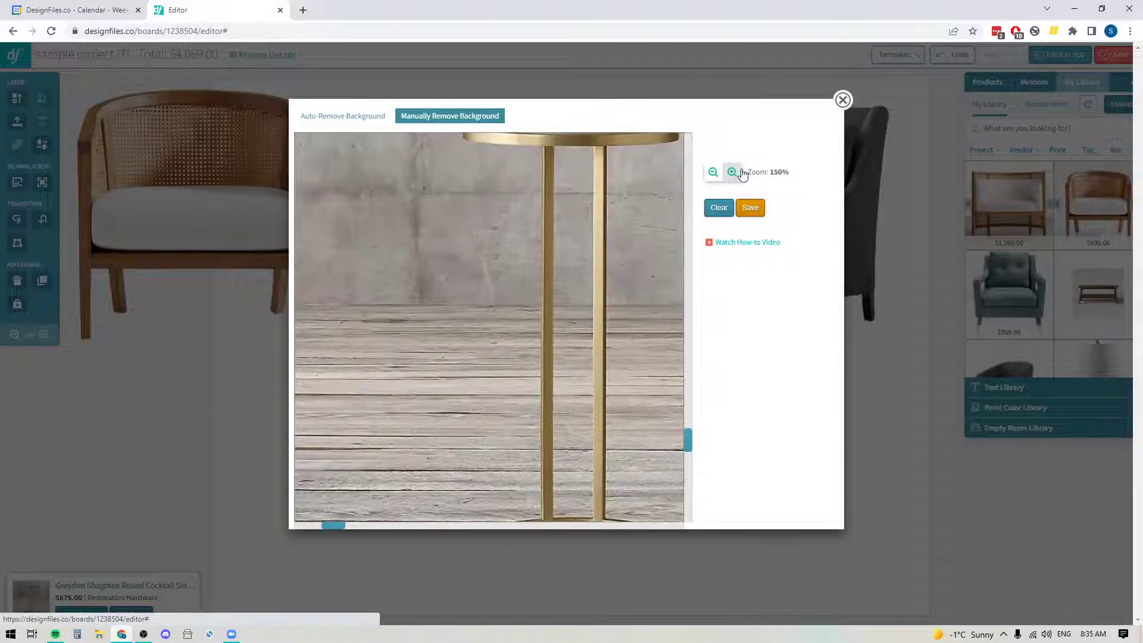
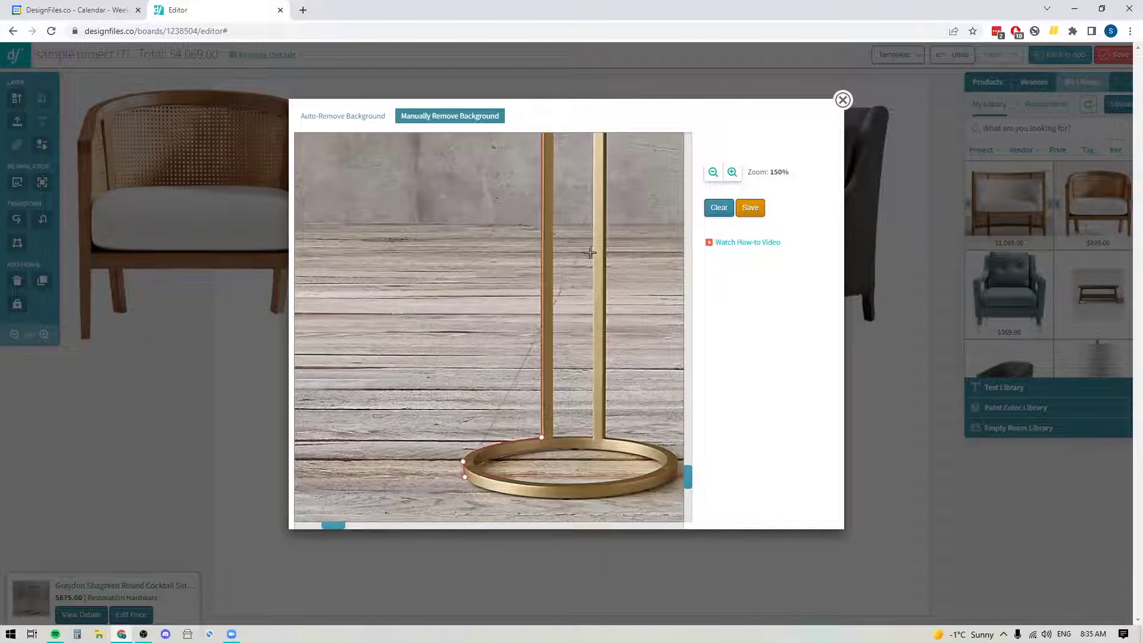
{"action": "left_click", "coordinate": [497, 502]}
{"action": "left_click", "coordinate": [577, 498]}
{"action": "left_click", "coordinate": [678, 459]}
{"action": "left_click", "coordinate": [606, 437]}
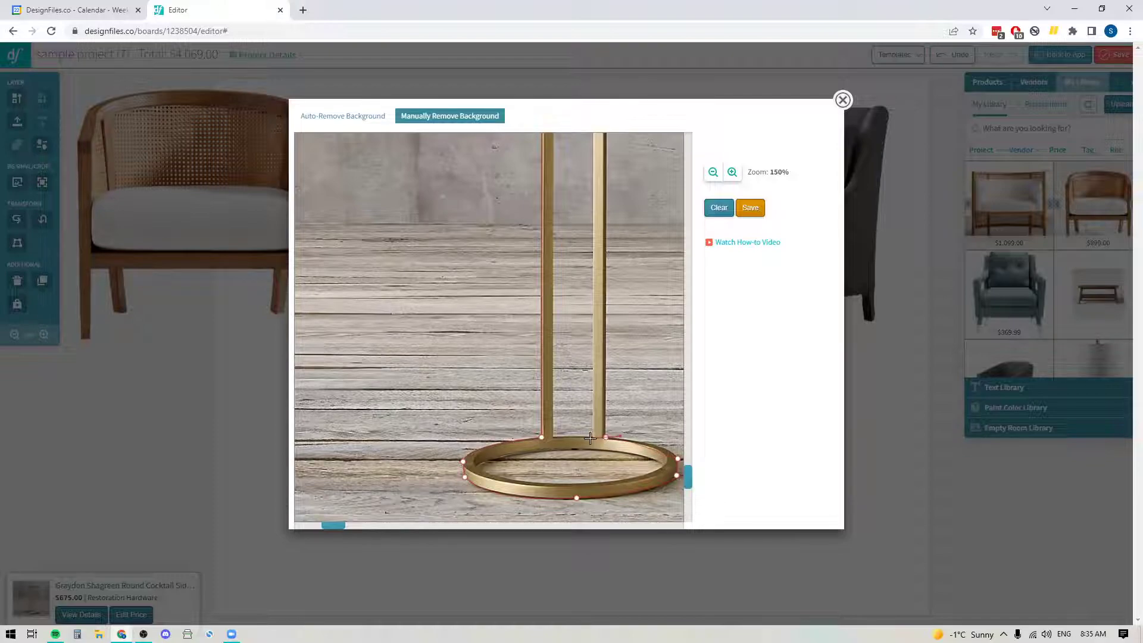
- Continue the cutout outline up the table's right leg and around the tabletop's right edge, closing it at the tabletop's top centre point
{"action": "left_click", "coordinate": [542, 434]}
{"action": "left_click", "coordinate": [606, 146]}
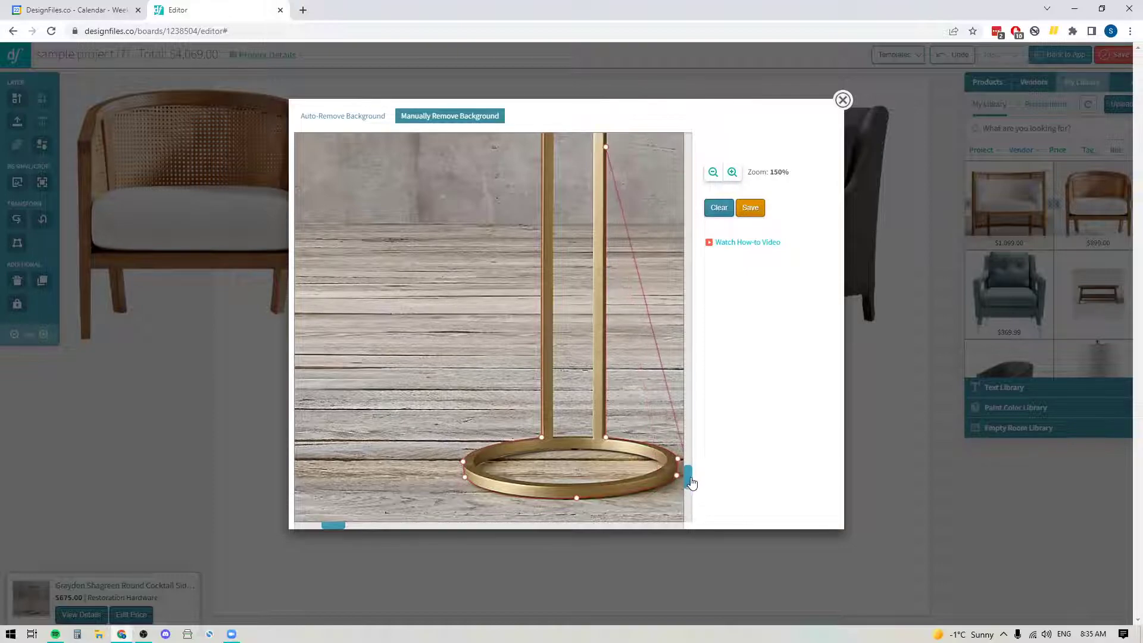
{"action": "left_click_drag", "start_coordinate": [692, 483], "coordinate": [694, 172]}
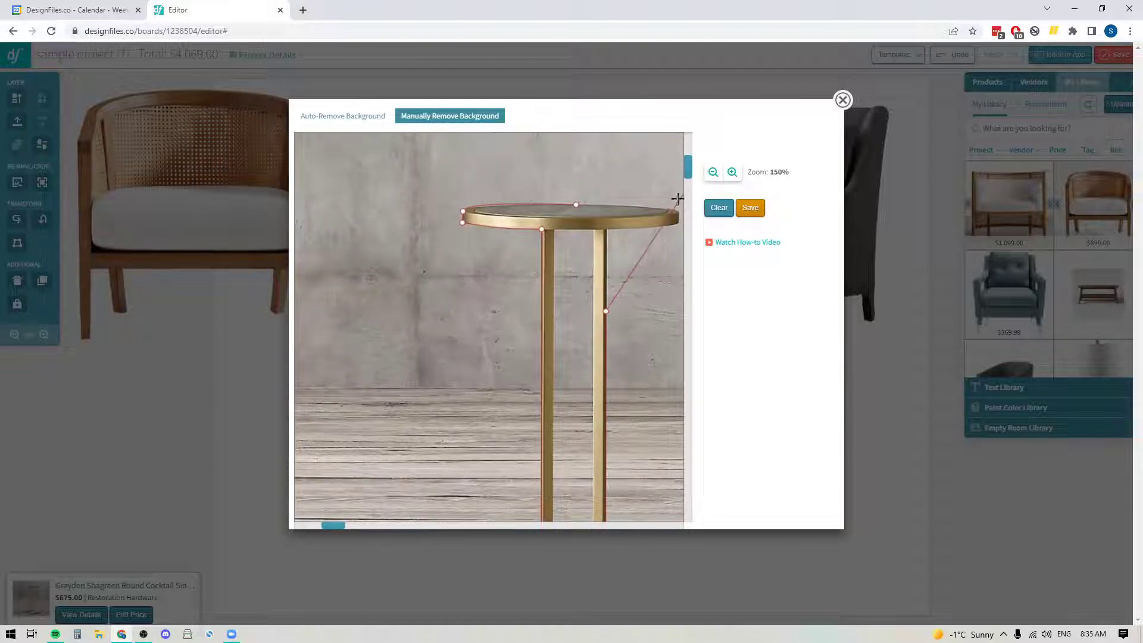
{"action": "left_click", "coordinate": [607, 229]}
{"action": "left_click", "coordinate": [678, 225]}
{"action": "left_click", "coordinate": [678, 211]}
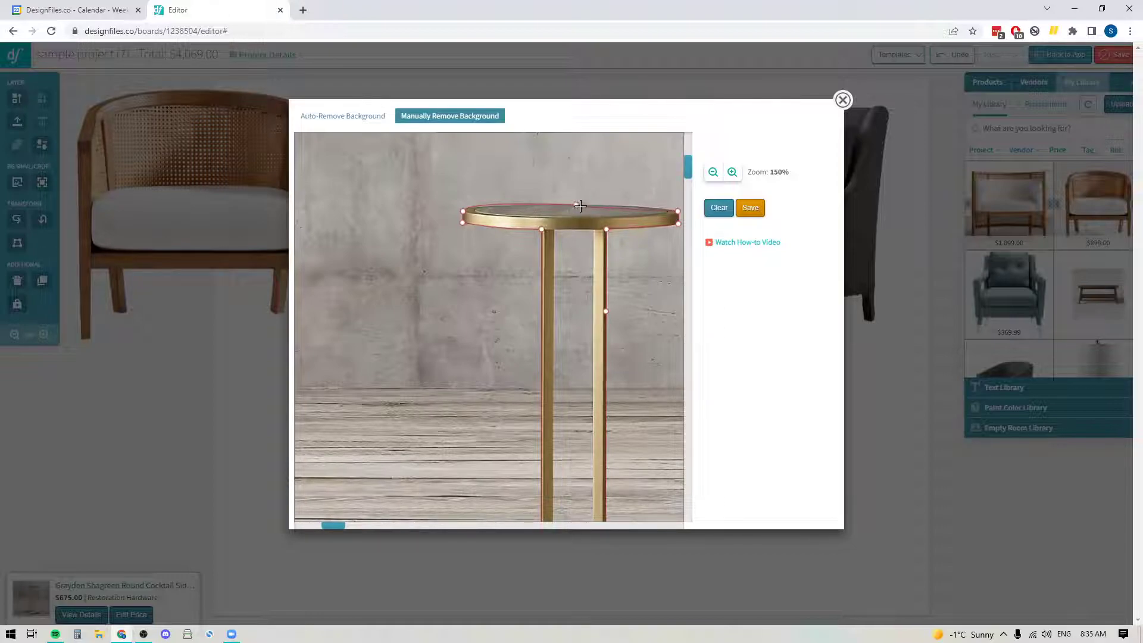
{"action": "left_click", "coordinate": [577, 205]}
{"action": "scroll", "coordinate": [511, 203], "scroll_direction": "down", "scroll_amount": 2}
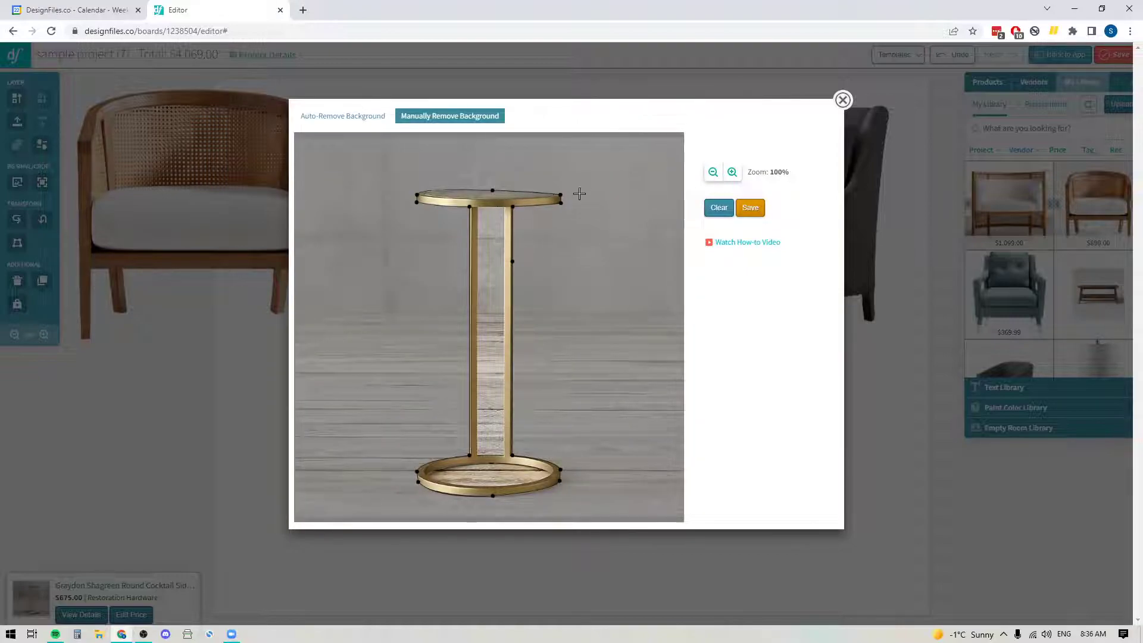
- Outline the gap between the table's two legs, from the tabletop's underside to the base ring, as a closed shape excluded from the cutout
{"action": "left_click", "coordinate": [732, 174]}
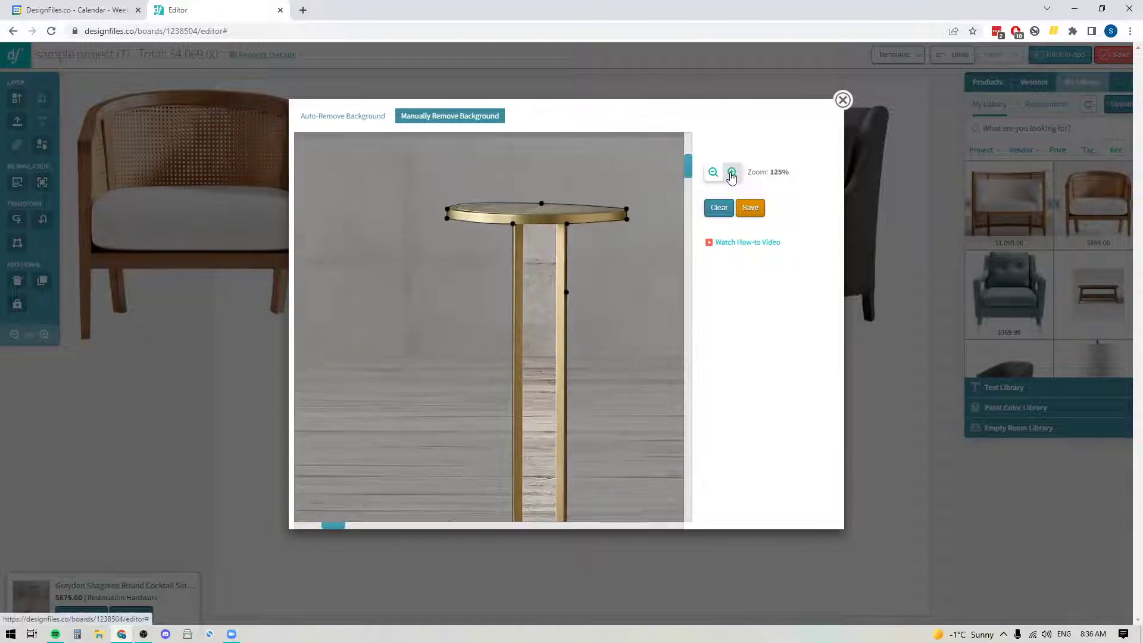
{"action": "left_click", "coordinate": [732, 173]}
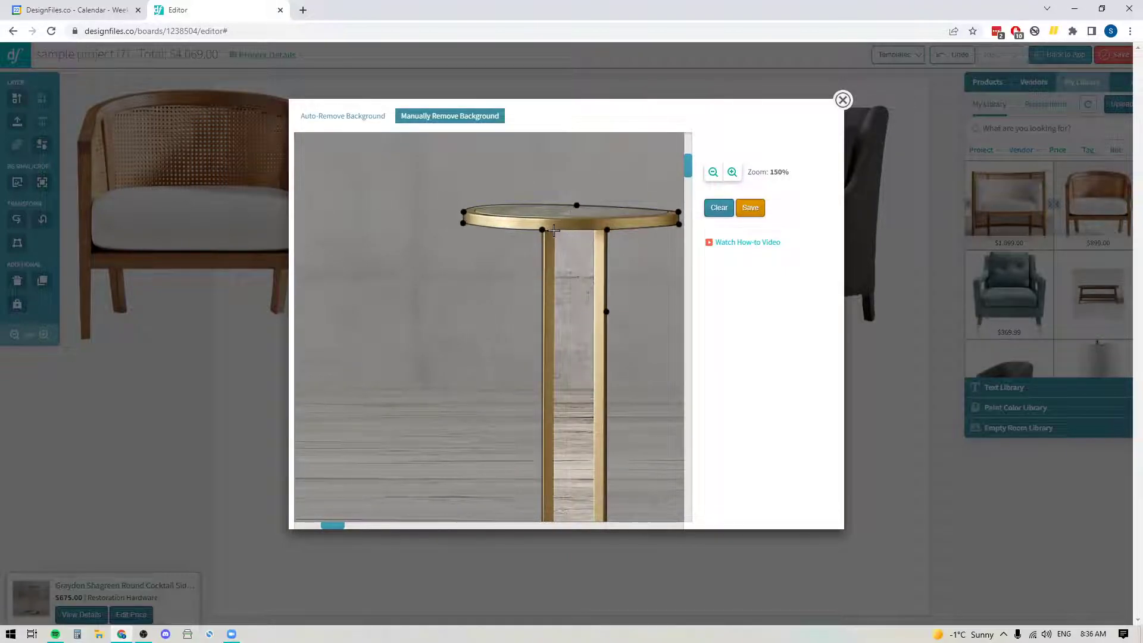
{"action": "left_click", "coordinate": [554, 520]}
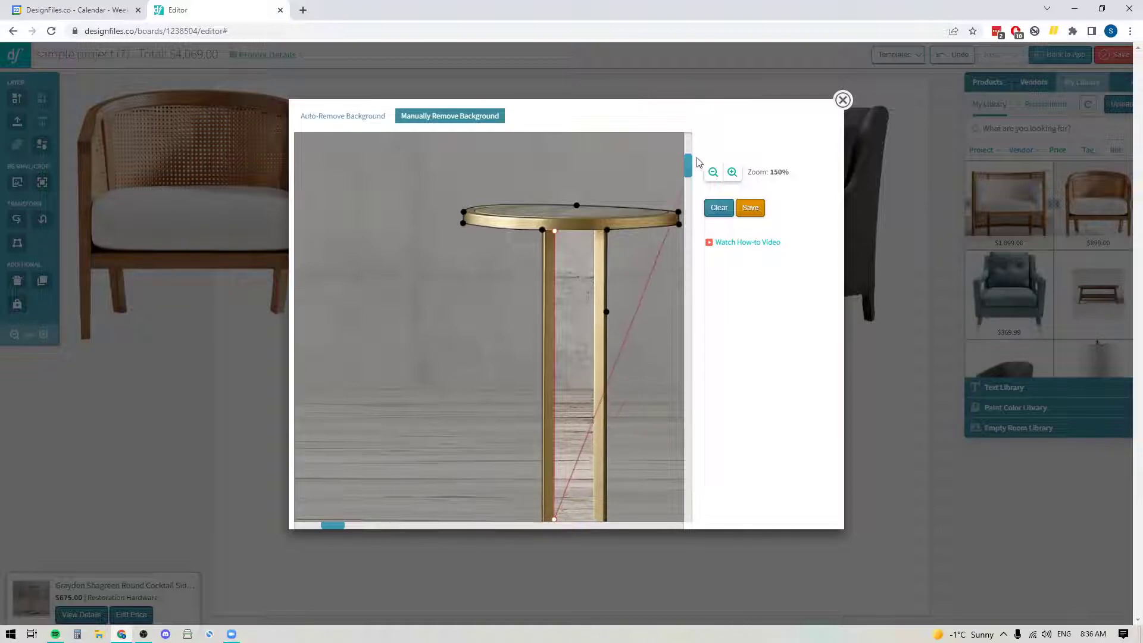
{"action": "left_click_drag", "start_coordinate": [689, 166], "coordinate": [678, 497]}
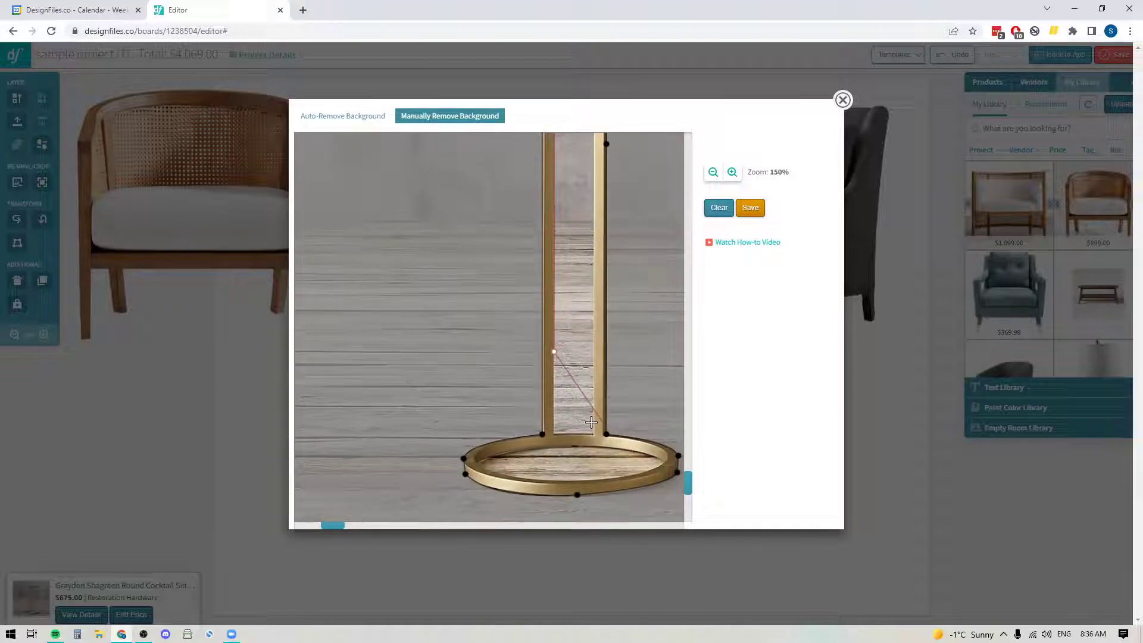
{"action": "left_click", "coordinate": [554, 434]}
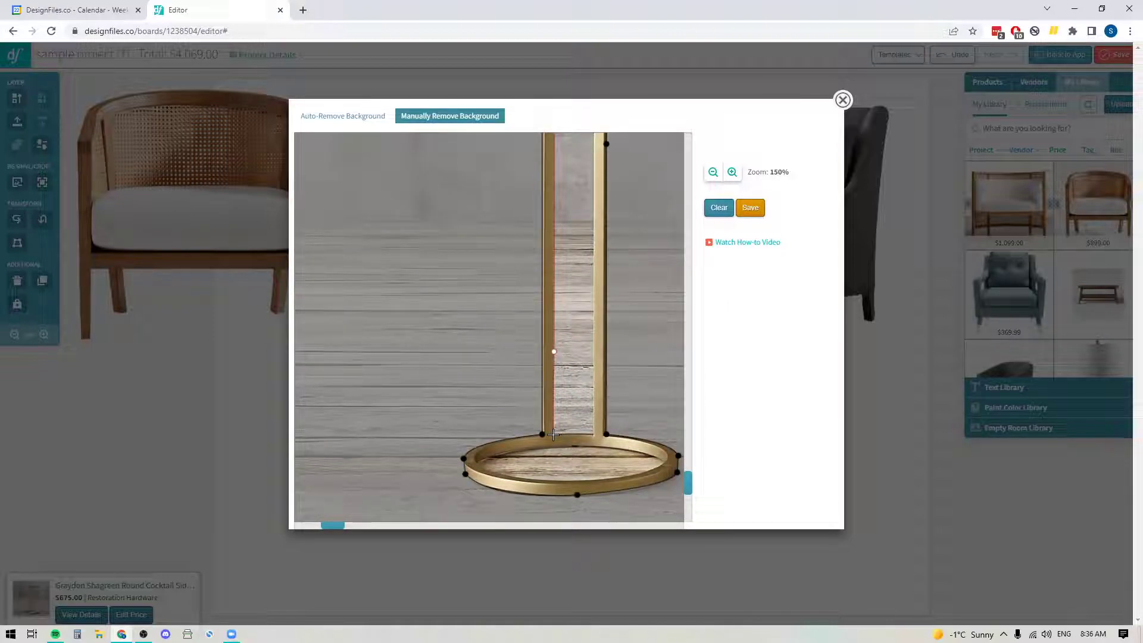
{"action": "left_click", "coordinate": [595, 435]}
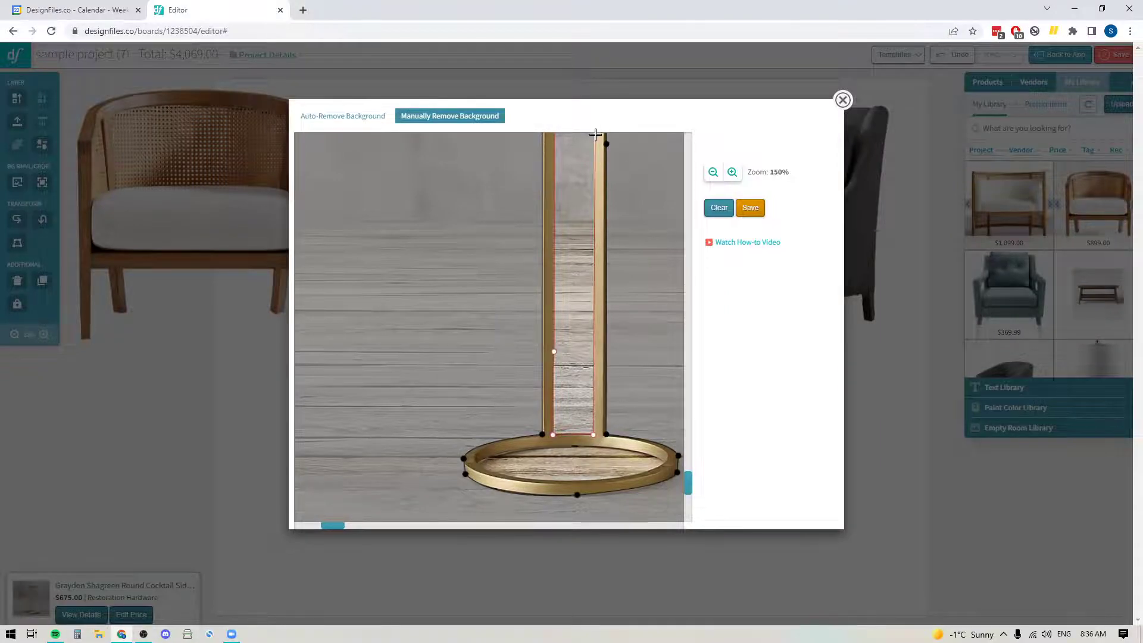
{"action": "left_click", "coordinate": [594, 136]}
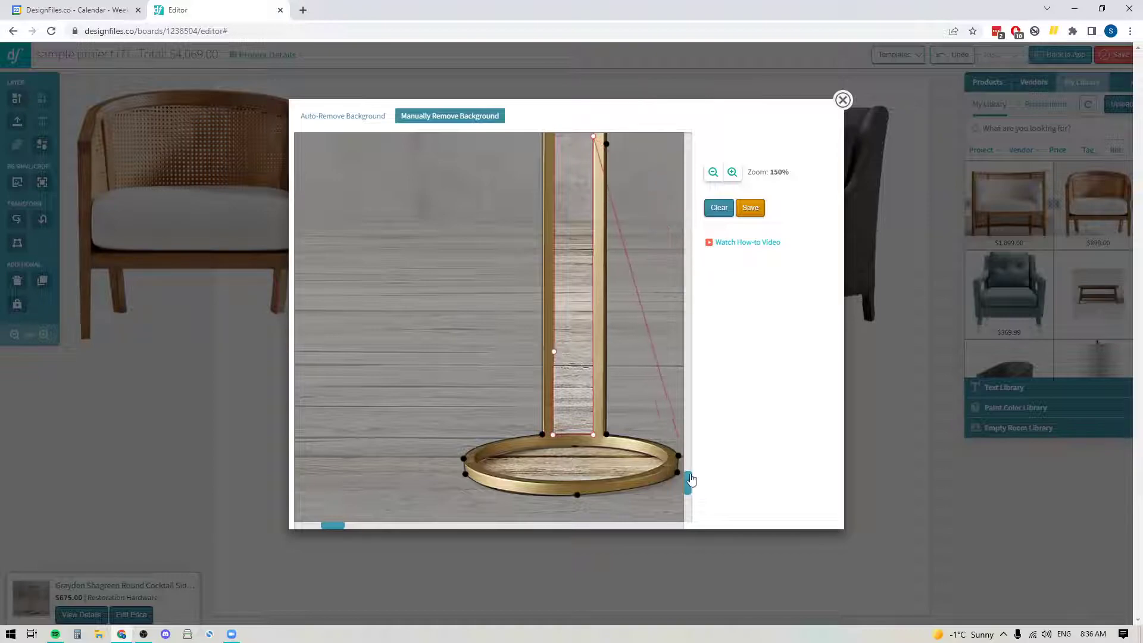
{"action": "left_click_drag", "start_coordinate": [688, 482], "coordinate": [707, 174]}
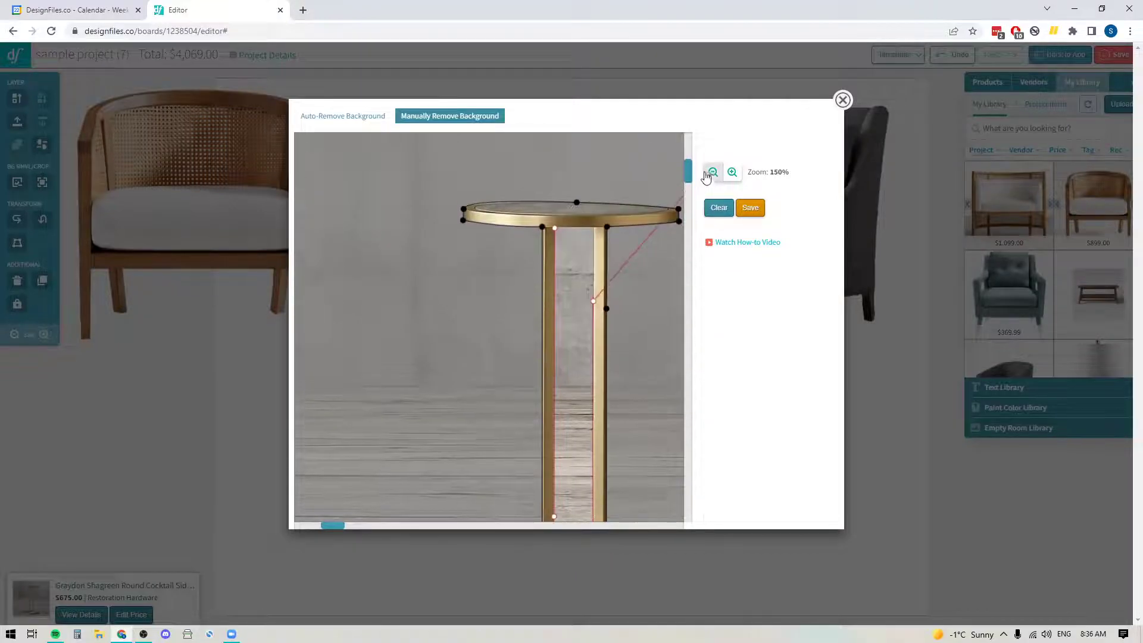
{"action": "left_click", "coordinate": [594, 227]}
{"action": "left_click", "coordinate": [554, 227]}
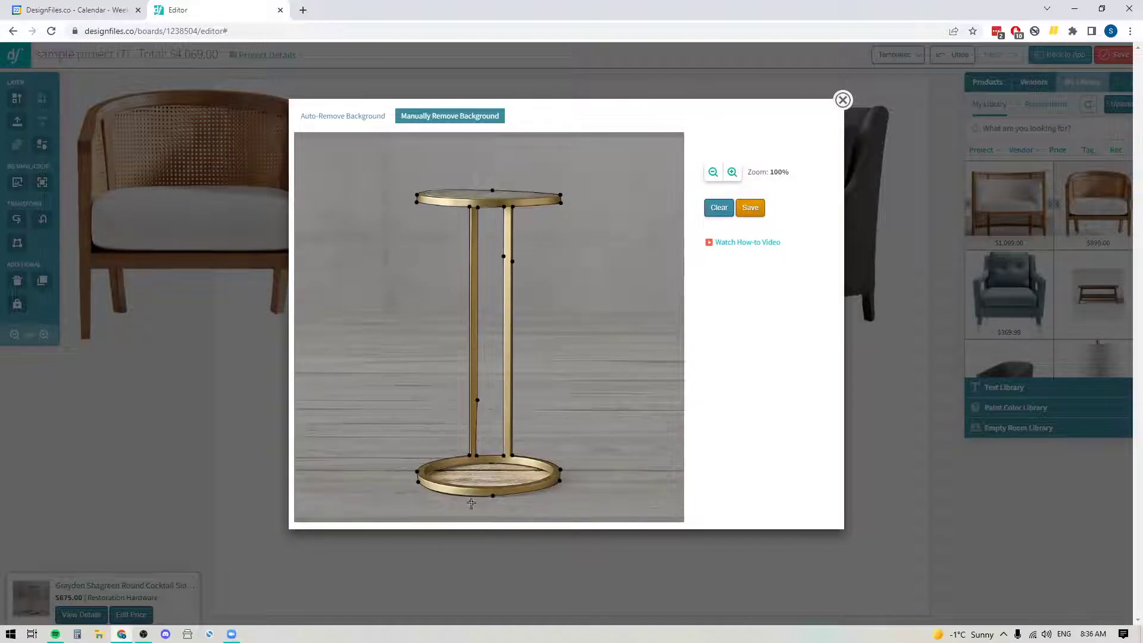
- Outline the opening inside the table's base ring as a closed shape to exclude it from the cutout
{"action": "left_click", "coordinate": [732, 172]}
{"action": "left_click", "coordinate": [732, 172]}
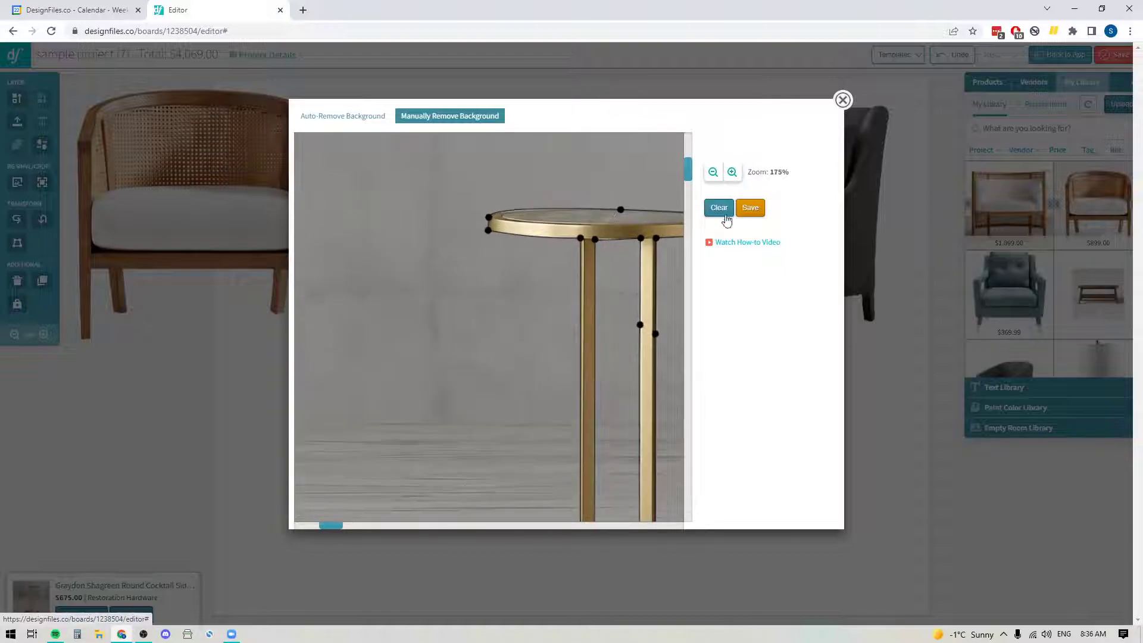
{"action": "left_click_drag", "start_coordinate": [689, 176], "coordinate": [685, 548]}
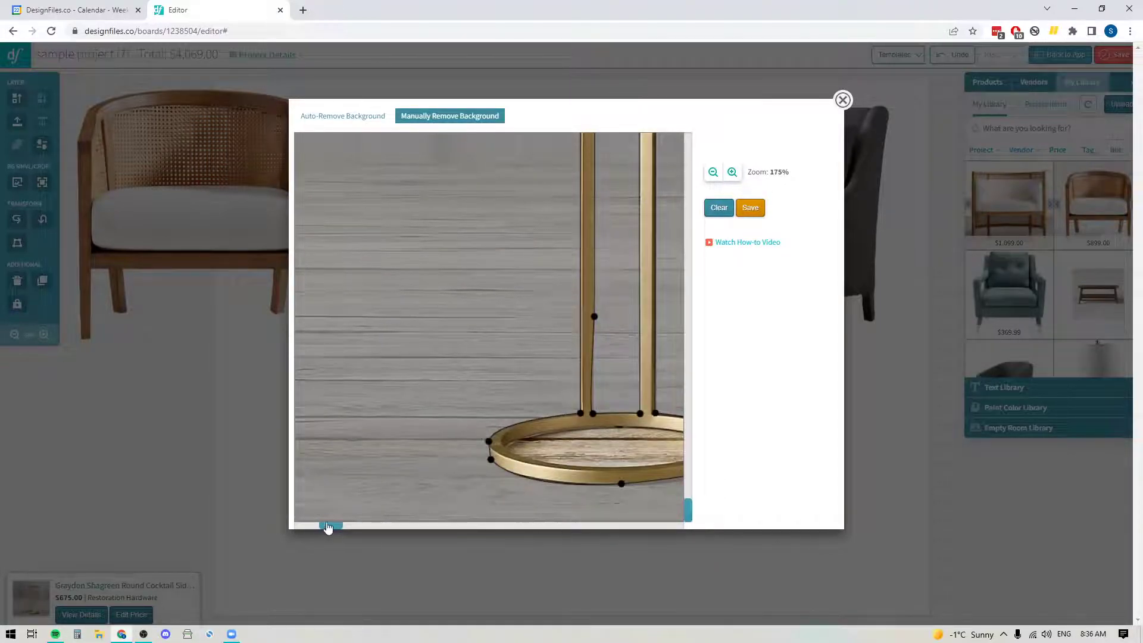
{"action": "left_click_drag", "start_coordinate": [332, 529], "coordinate": [484, 528]}
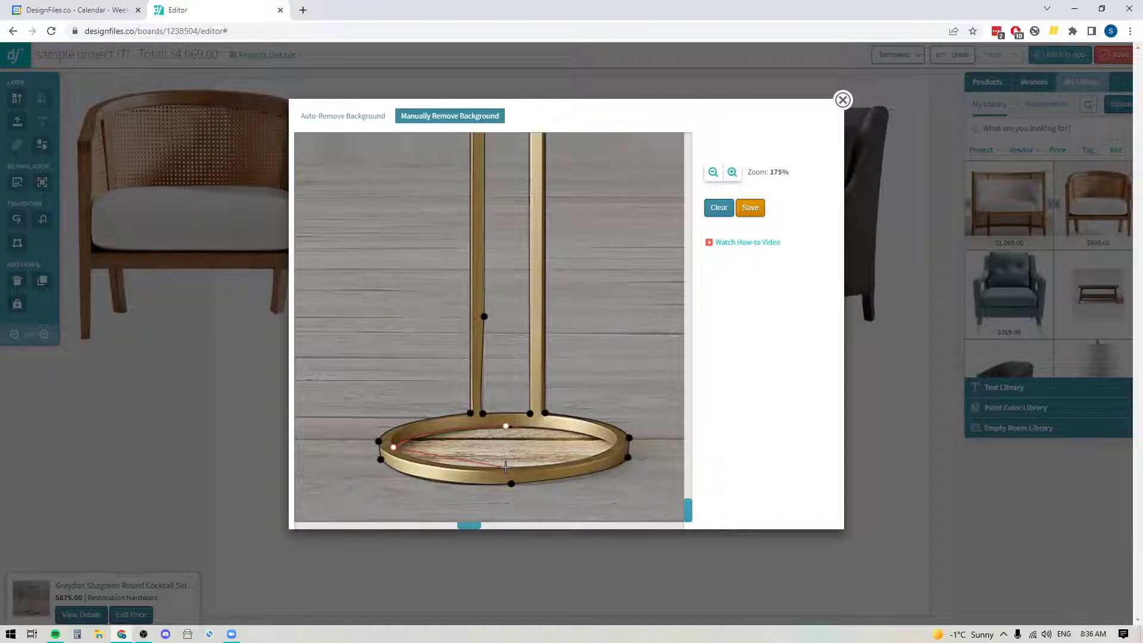
{"action": "left_click", "coordinate": [505, 467]}
{"action": "left_click", "coordinate": [614, 444]}
{"action": "left_click", "coordinate": [506, 426]}
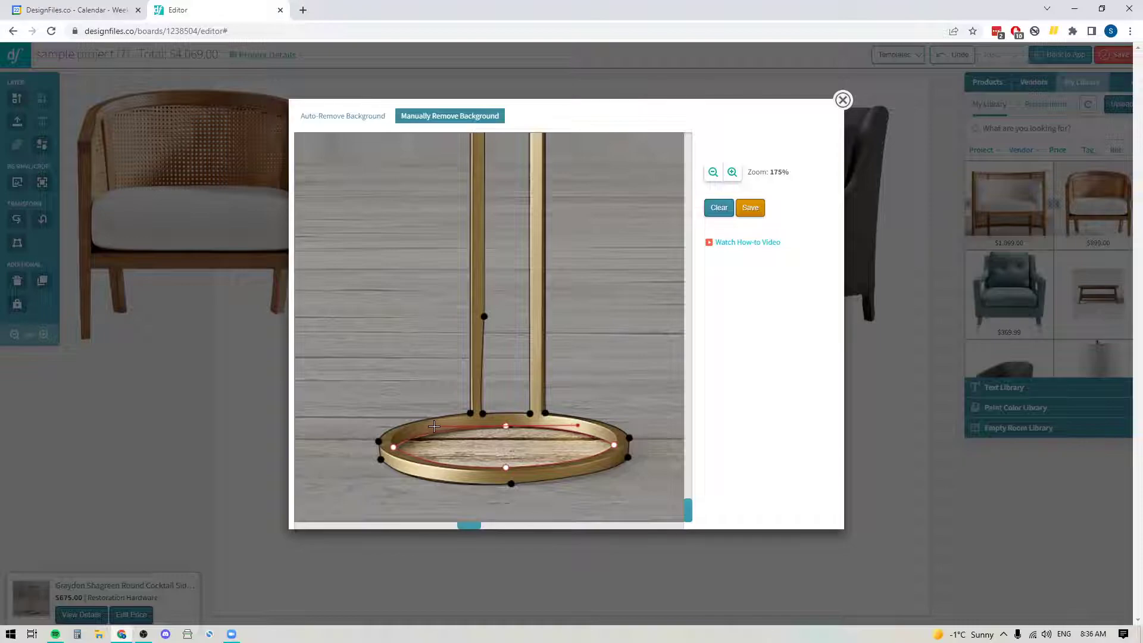
{"action": "scroll", "coordinate": [433, 426], "scroll_direction": "down", "scroll_amount": 3}
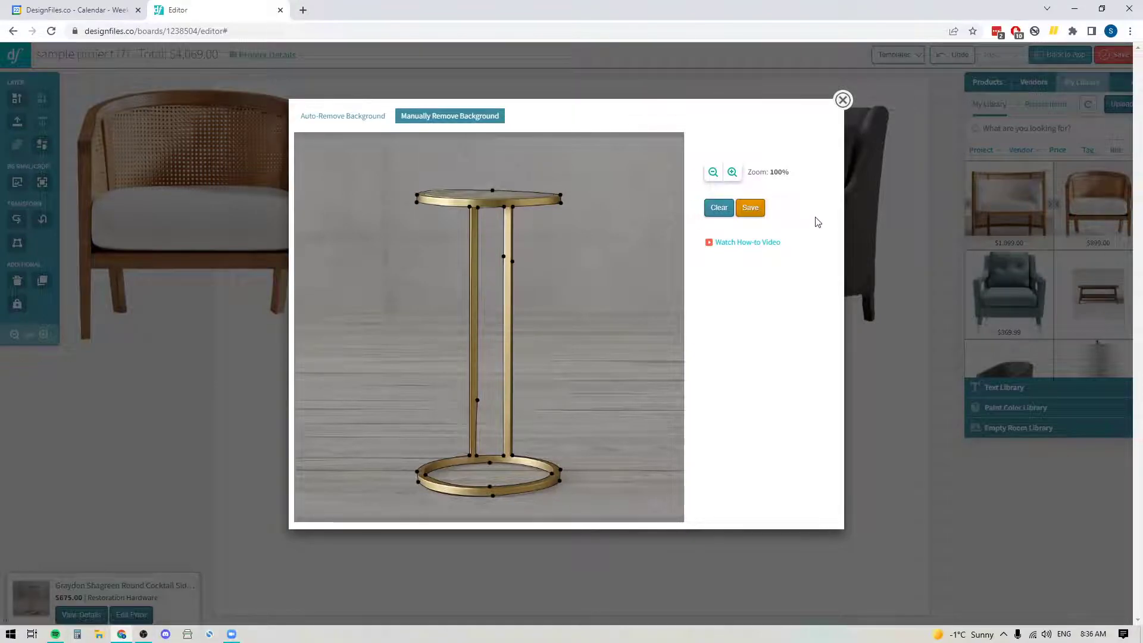
- Save the manual cutout and position the side table between the cane chair and the armchair on the board
{"action": "left_click", "coordinate": [751, 208]}
{"action": "left_click_drag", "start_coordinate": [351, 411], "coordinate": [519, 352]}
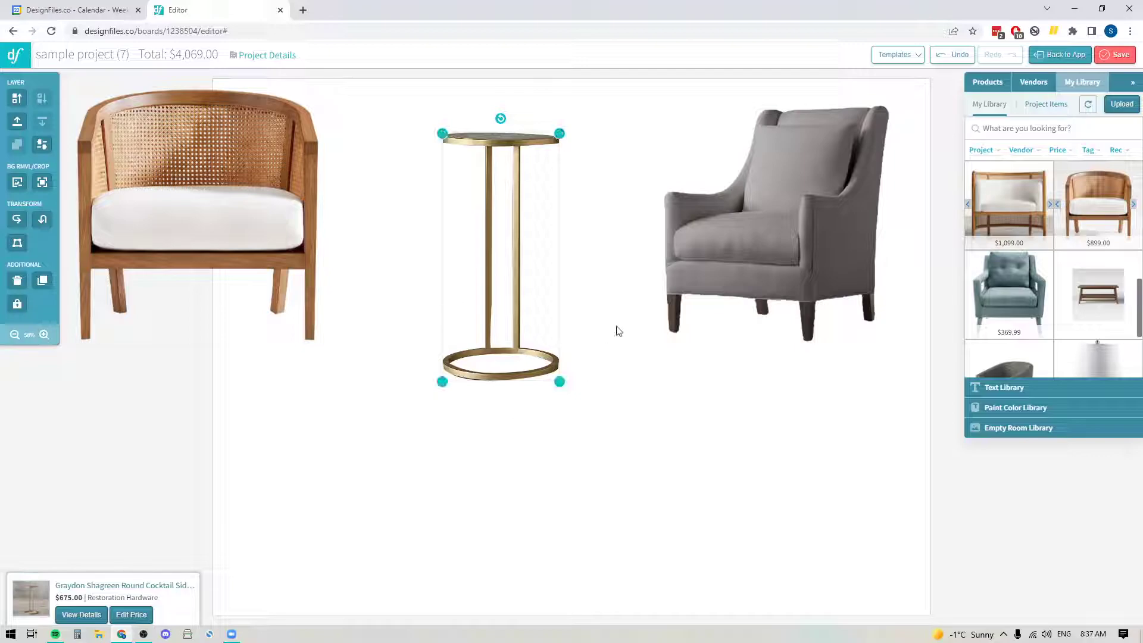
{"action": "left_click_drag", "start_coordinate": [523, 143], "coordinate": [547, 165]}
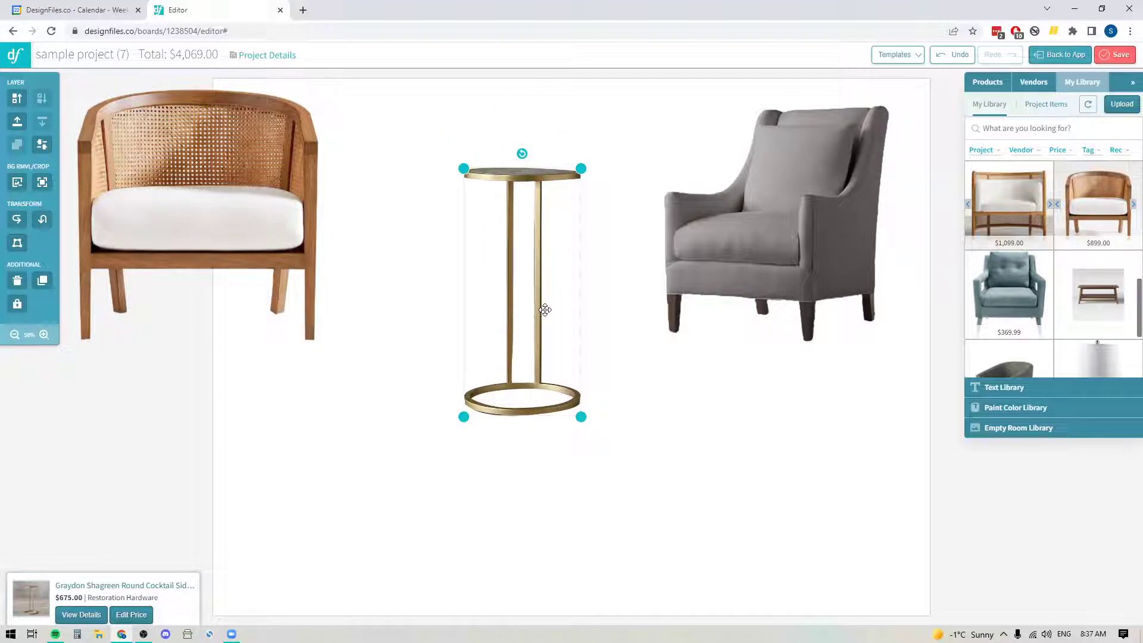
- Delete the side table and move the cane chair fully onto the board, beside the armchair
{"action": "key", "text": "Delete"}
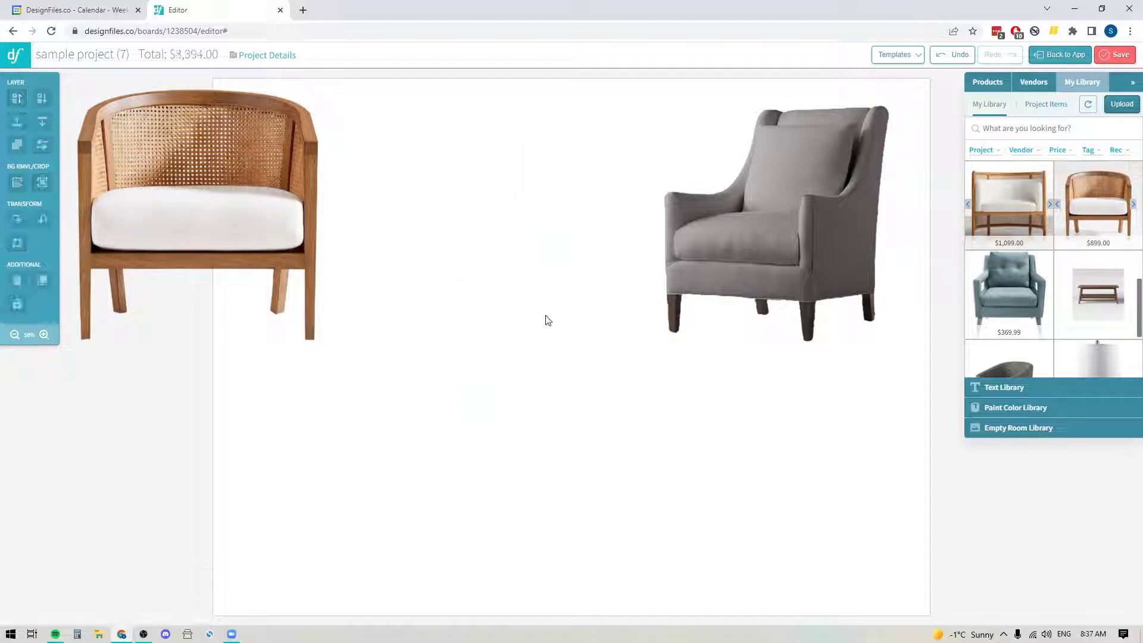
{"action": "left_click_drag", "start_coordinate": [235, 125], "coordinate": [383, 220]}
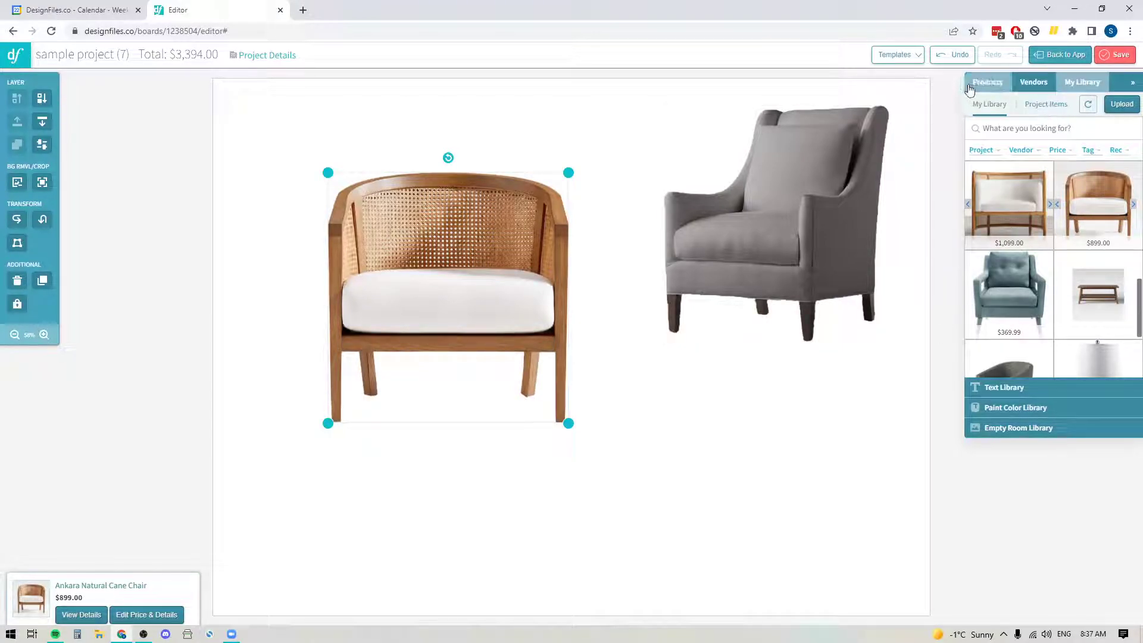
{"action": "scroll", "coordinate": [1085, 209], "scroll_direction": "up", "scroll_amount": 3}
{"action": "scroll", "coordinate": [1085, 208], "scroll_direction": "up", "scroll_amount": 5}
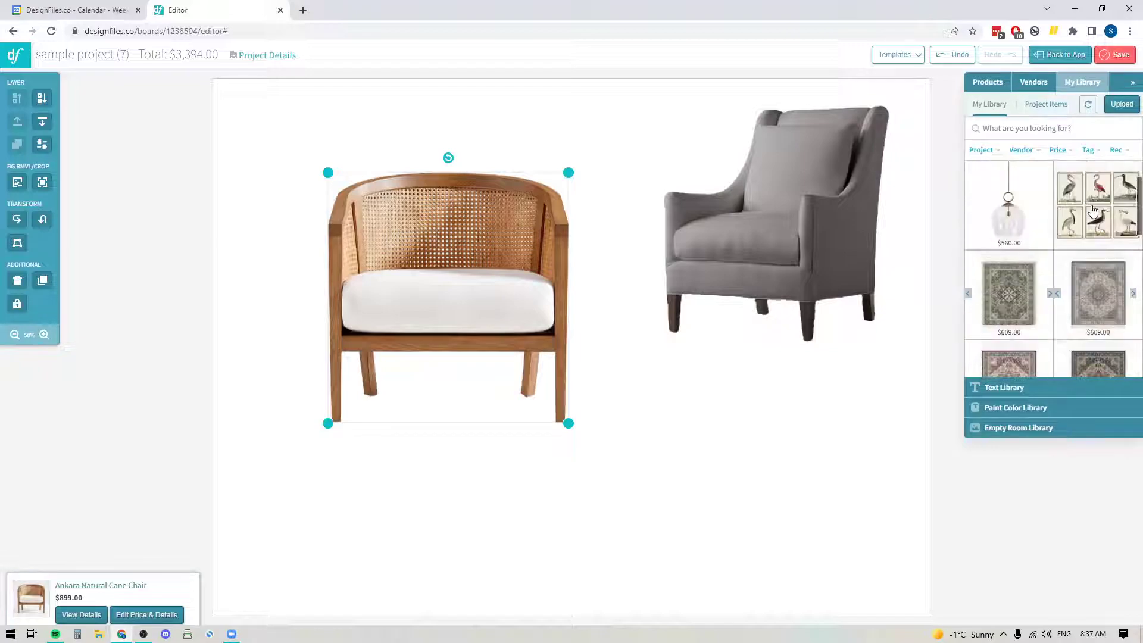
{"action": "left_click_drag", "start_coordinate": [718, 370], "coordinate": [527, 233]}
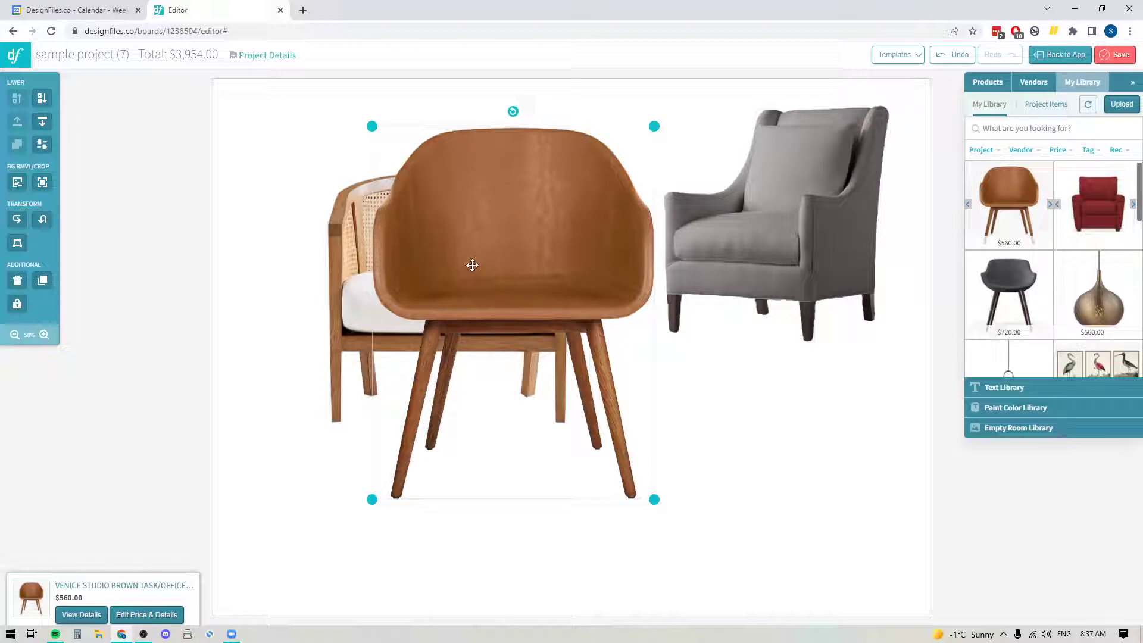
{"action": "key", "text": "Delete"}
- Add the Igloo Fabric Upholstered Arm Chair below the armchair and save its Simple Auto Removal with the amount to remove set to 54
{"action": "left_click_drag", "start_coordinate": [1017, 285], "coordinate": [661, 363]}
{"action": "left_click", "coordinate": [18, 181]}
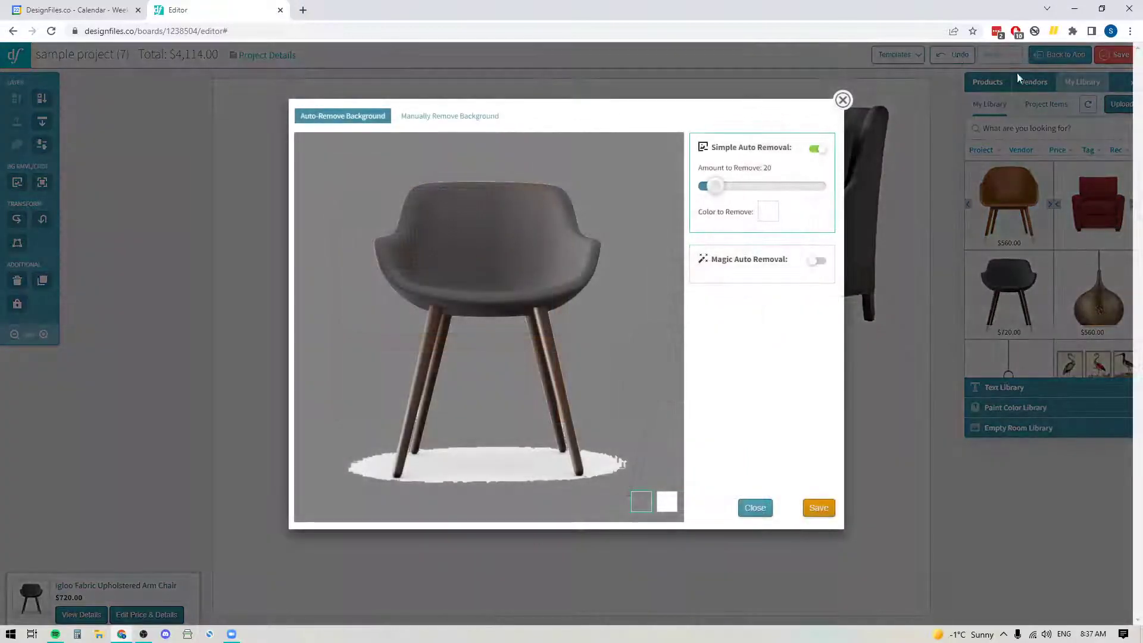
{"action": "left_click_drag", "start_coordinate": [717, 187], "coordinate": [734, 190]}
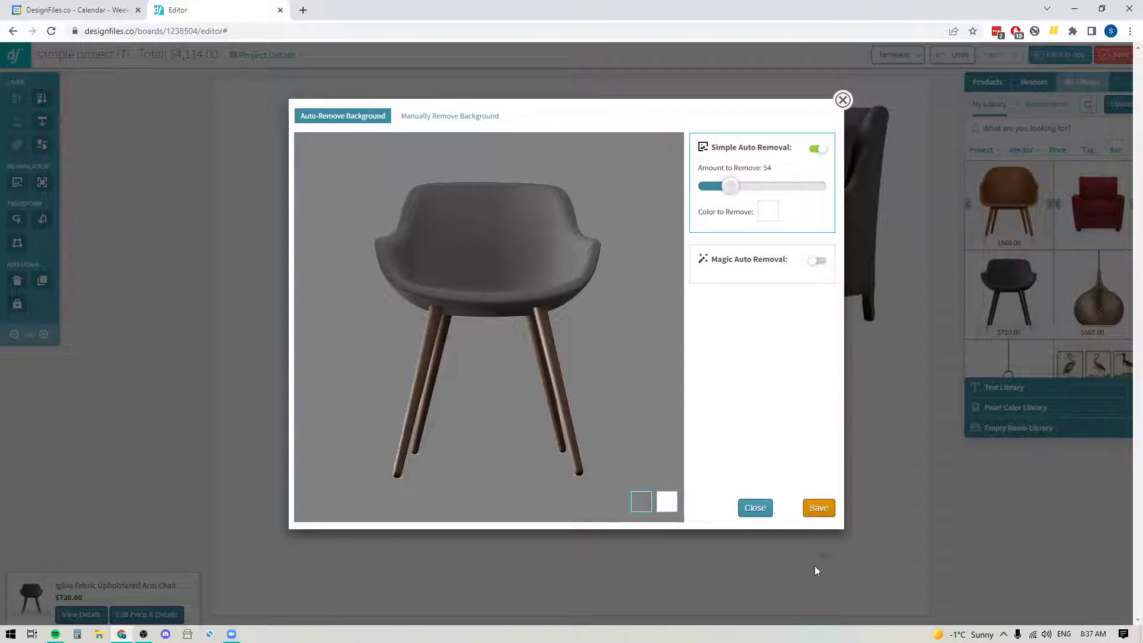
{"action": "left_click", "coordinate": [818, 508]}
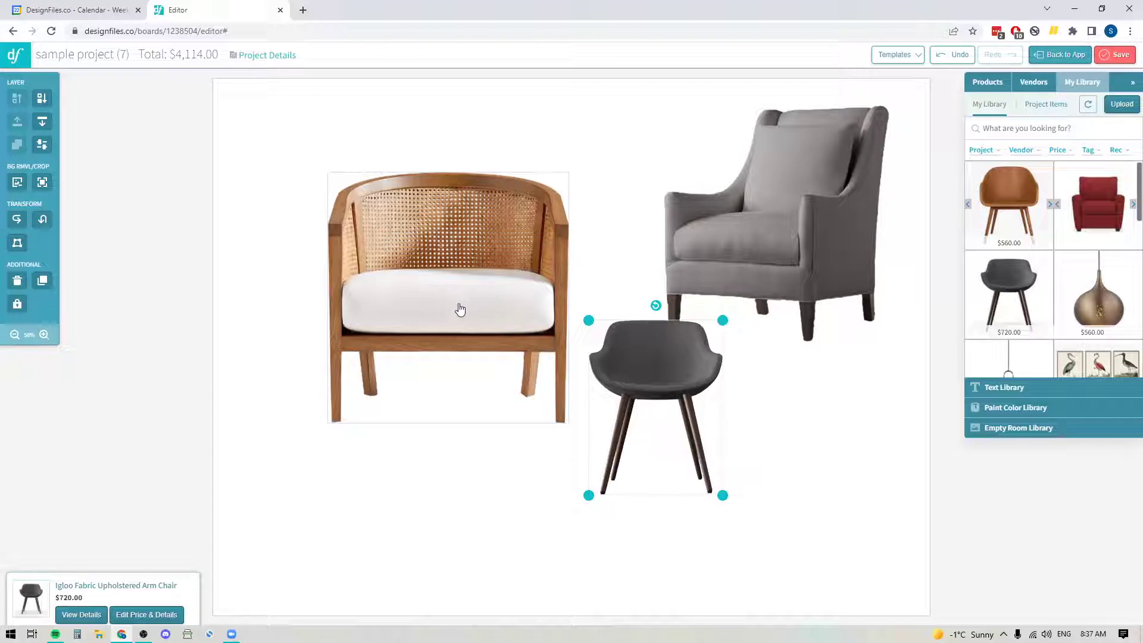
- Shift the Sloan Slope armchair slightly to the right and reopen its background removal to compare Magic Auto Removal with the original image
{"action": "left_click", "coordinate": [778, 234]}
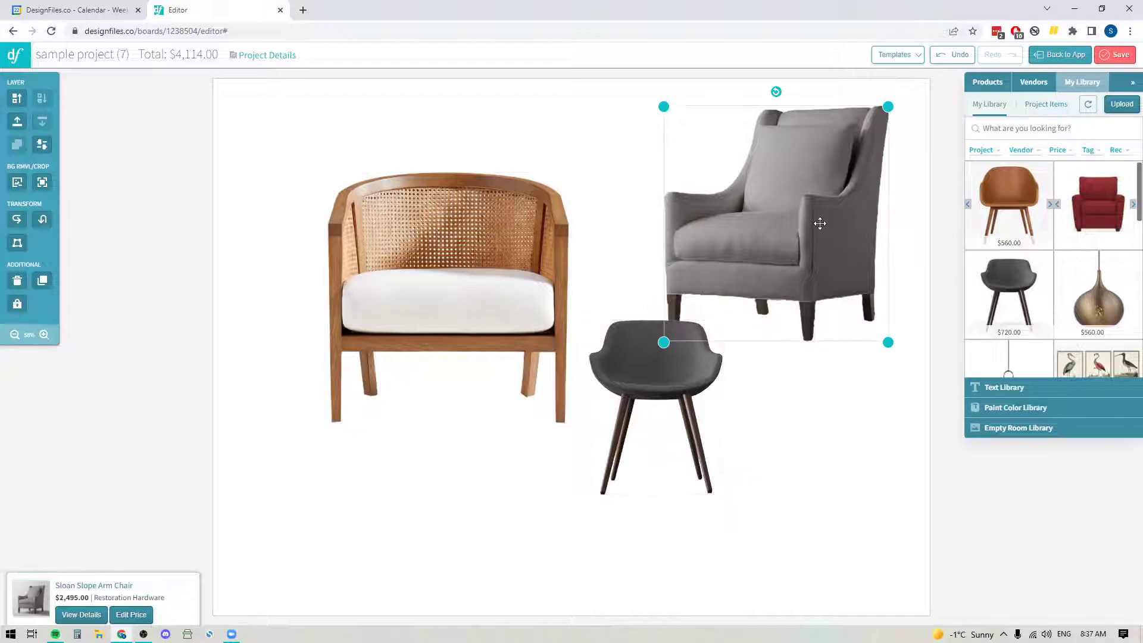
{"action": "left_click_drag", "start_coordinate": [819, 222], "coordinate": [831, 223]}
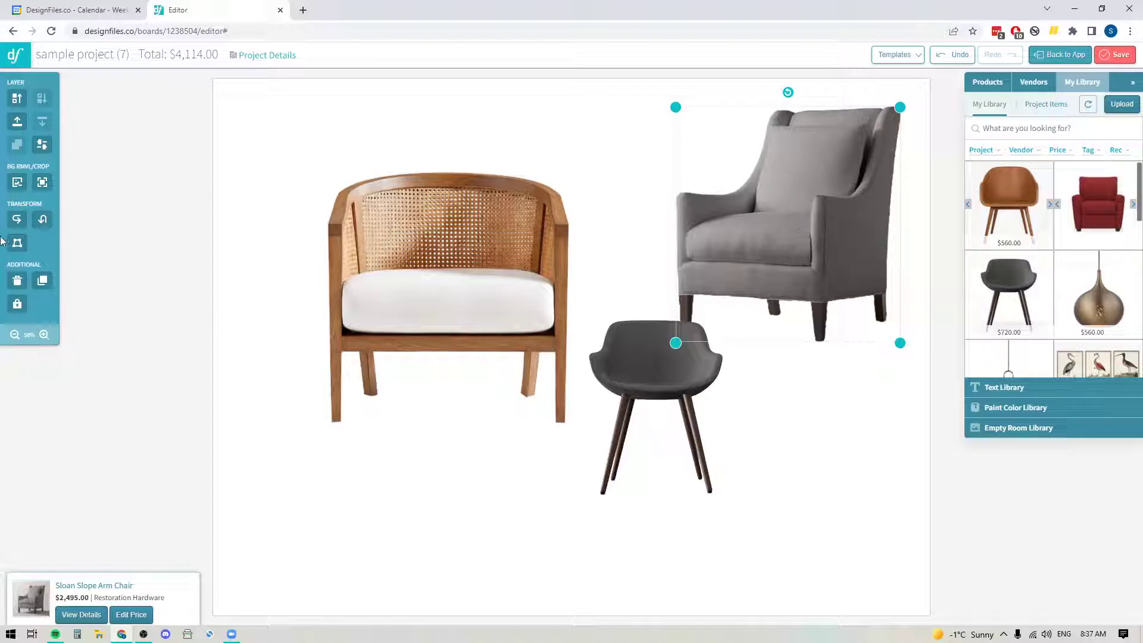
{"action": "left_click", "coordinate": [17, 183]}
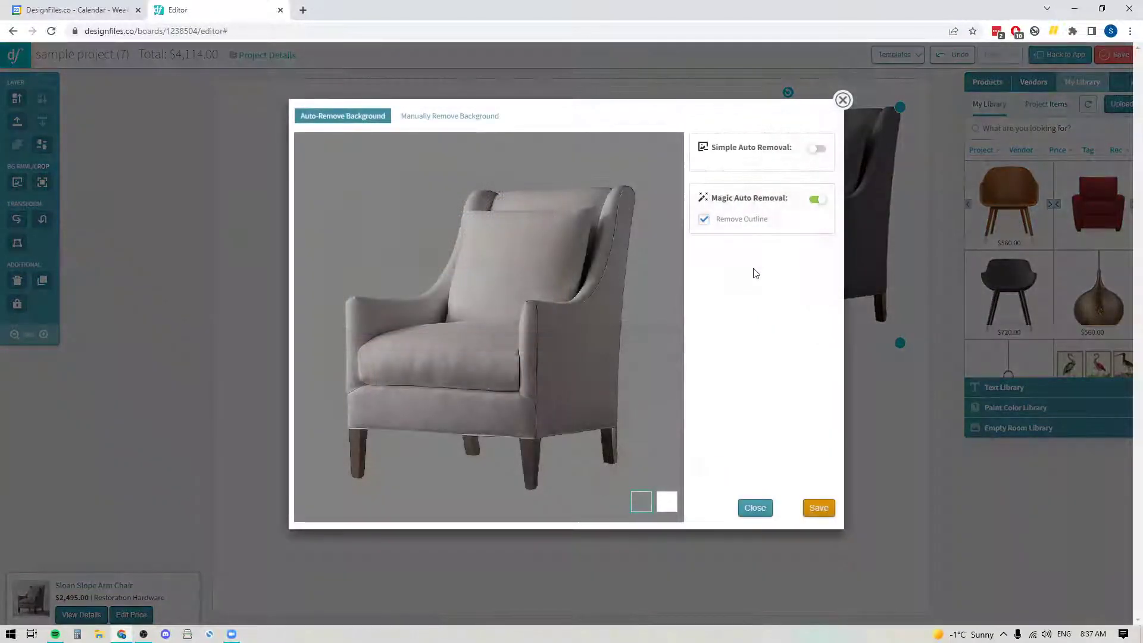
{"action": "left_click", "coordinate": [815, 200]}
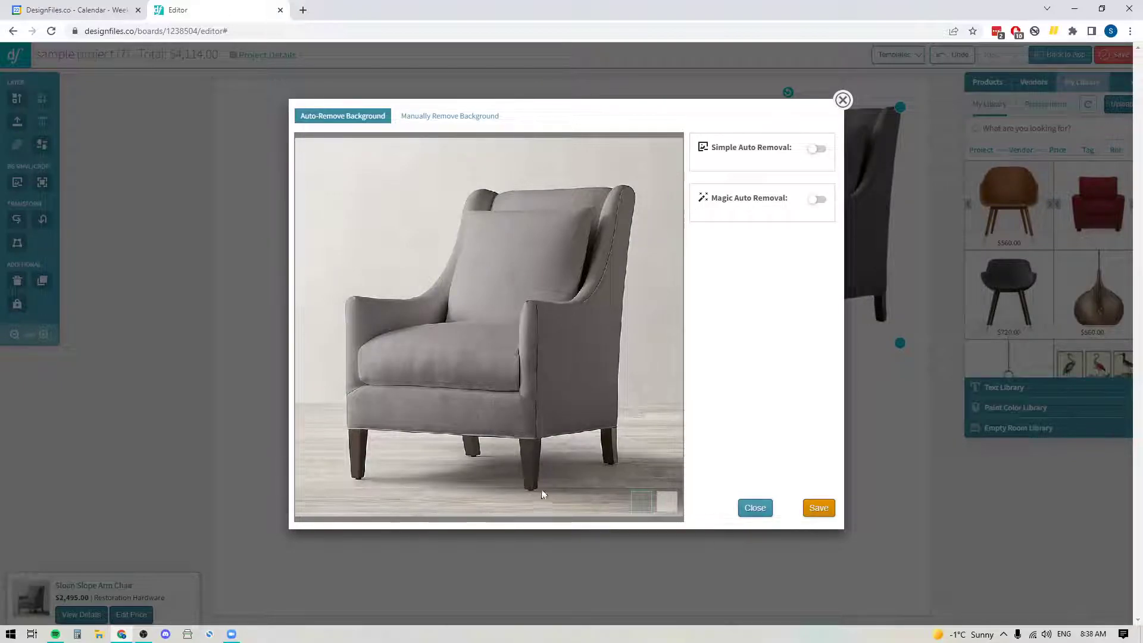
{"action": "left_click", "coordinate": [817, 200]}
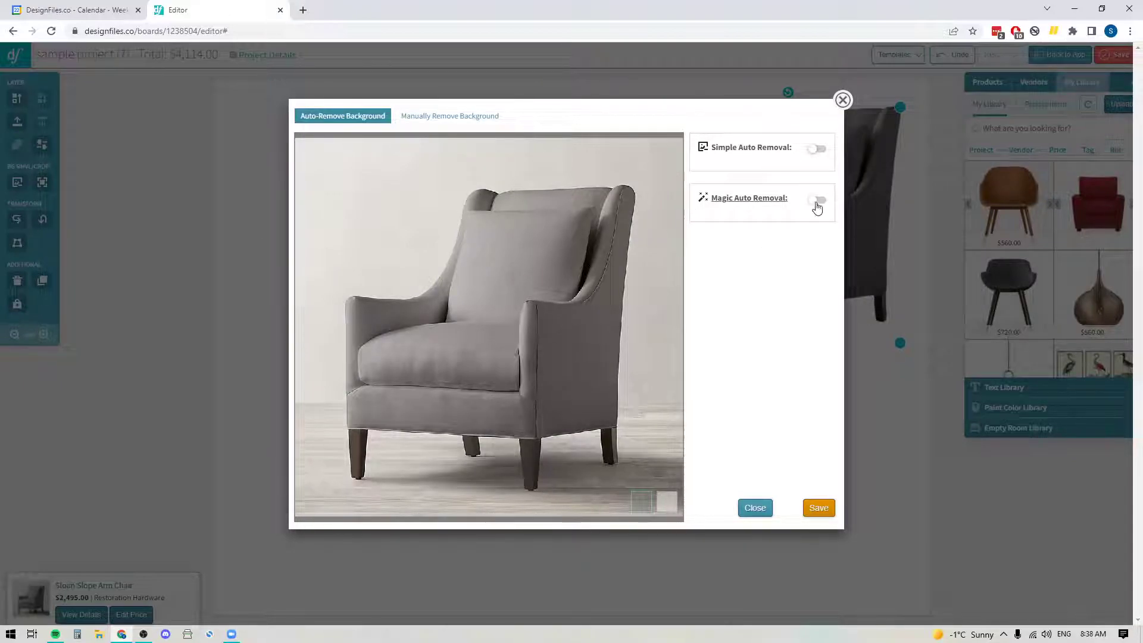